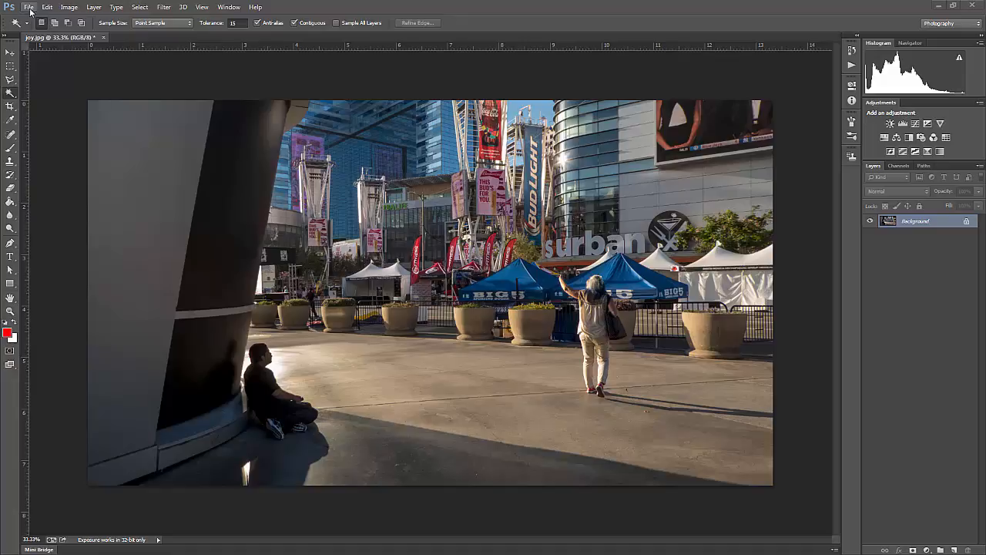
Examine the camera data in the photo's file info for camera model, focal length and image size
click(28, 7)
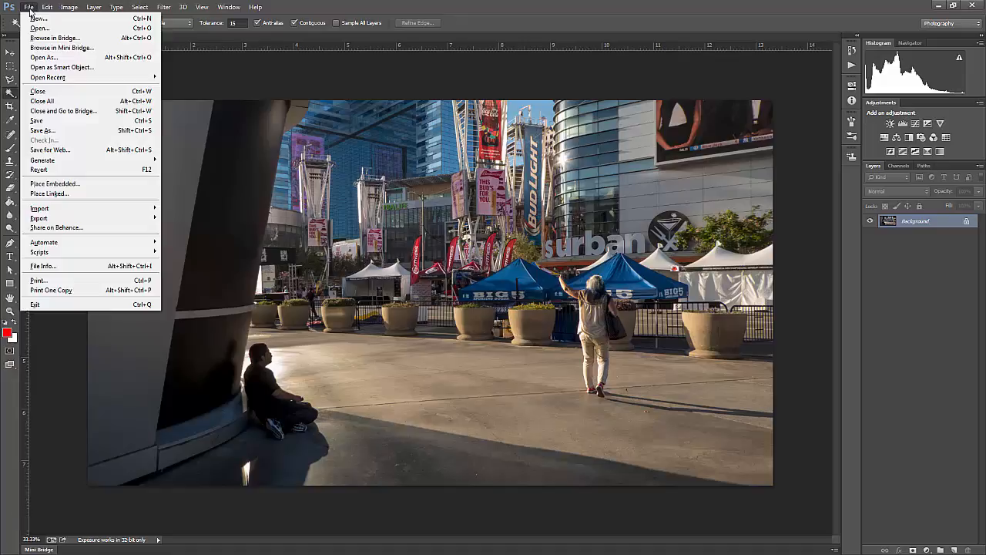
click(69, 266)
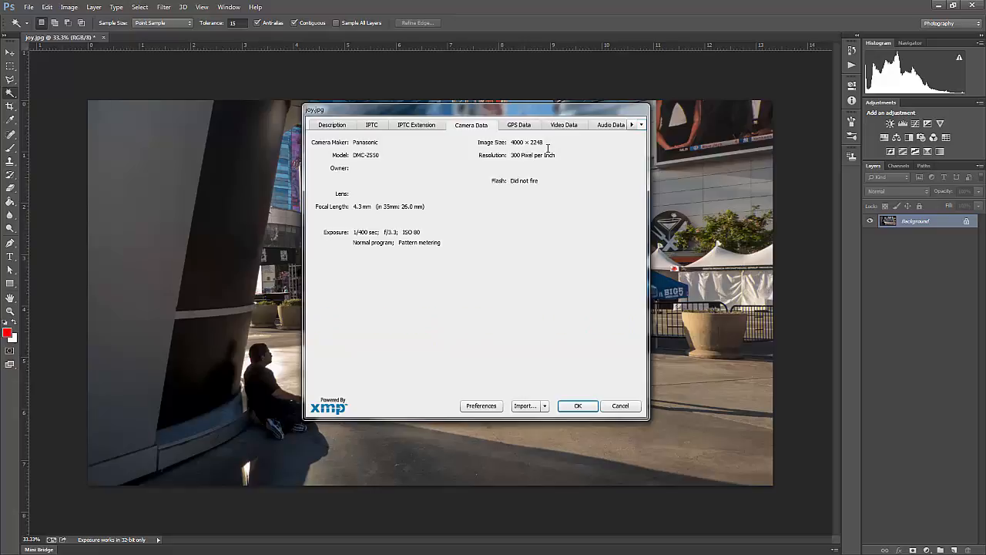
click(587, 407)
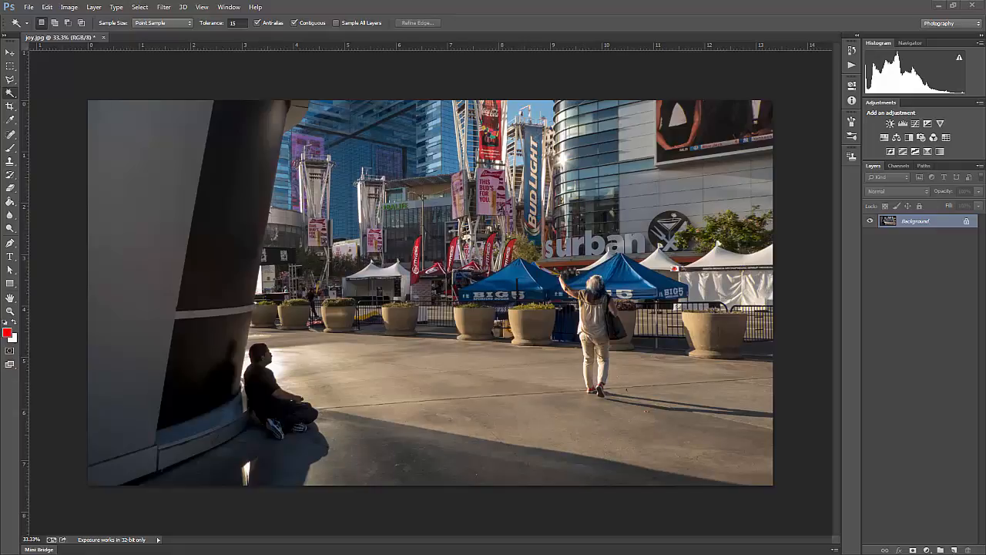
Switch to the WordPad camera notes, highlight the image sizes on the Size line, and minimize the notes
drag(0, 148, 342, 141)
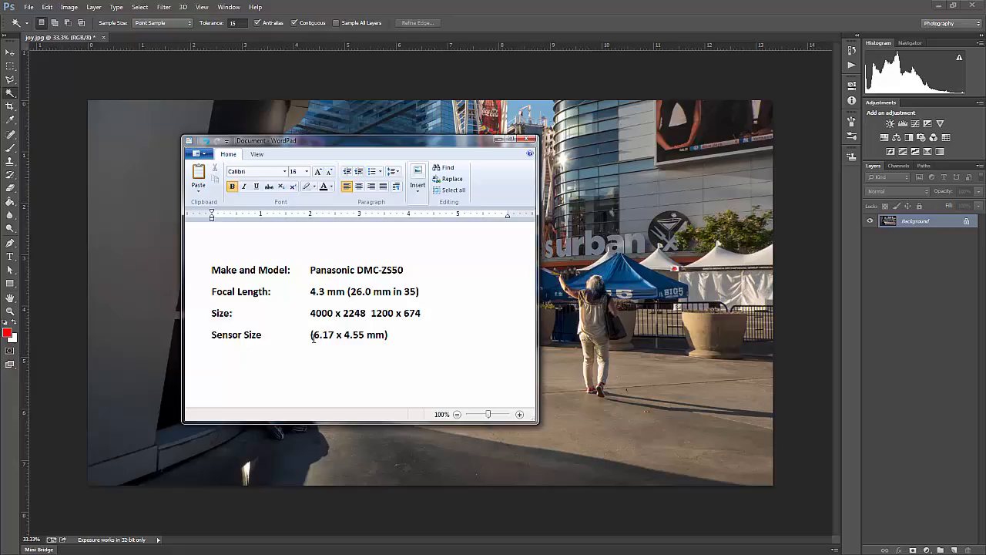
drag(371, 313, 422, 315)
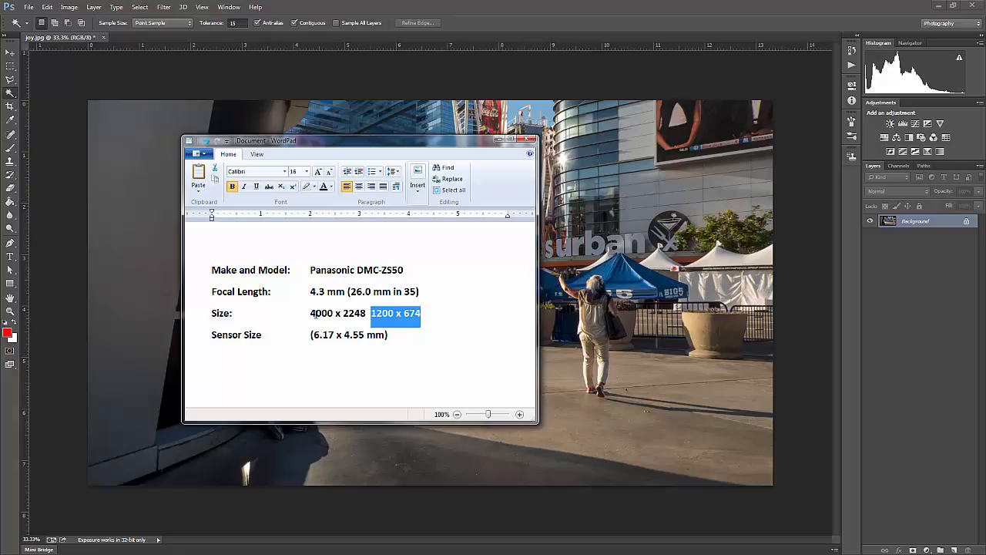
drag(310, 315, 417, 314)
click(499, 140)
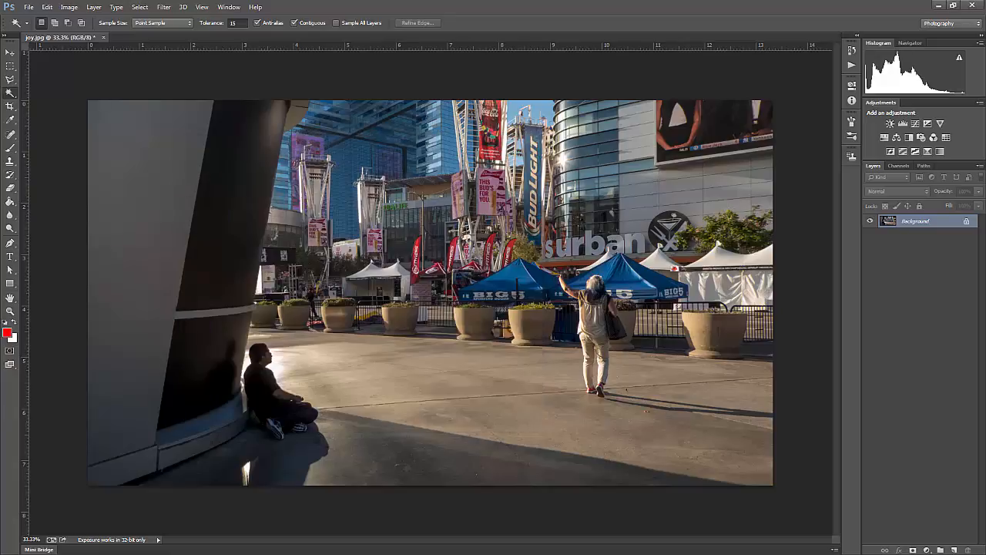
Switch to the web browser, filter dpreview.com's Panasonic cameras by "zs50" and open the Panasonic Lumix DMC-ZS50 page
click(942, 5)
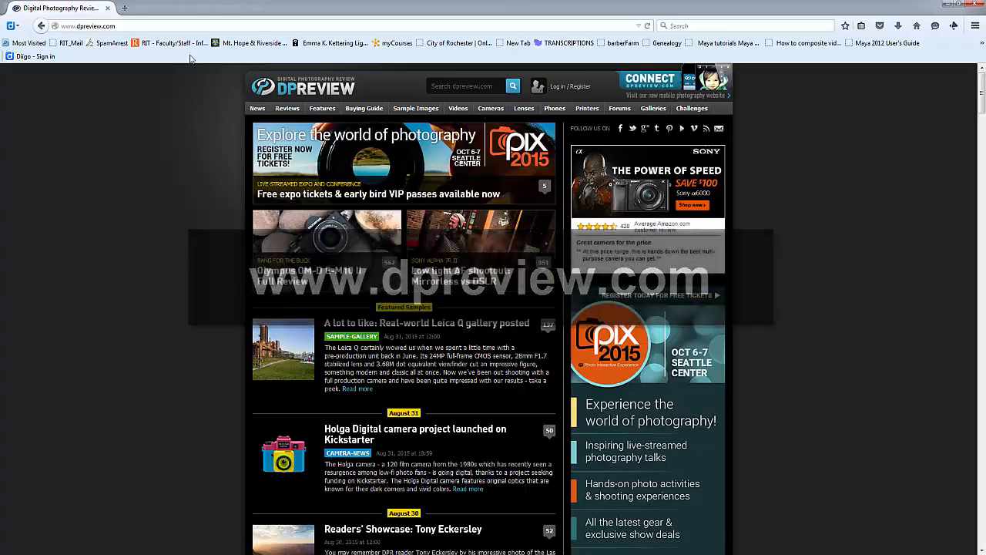
mouse_move(486, 116)
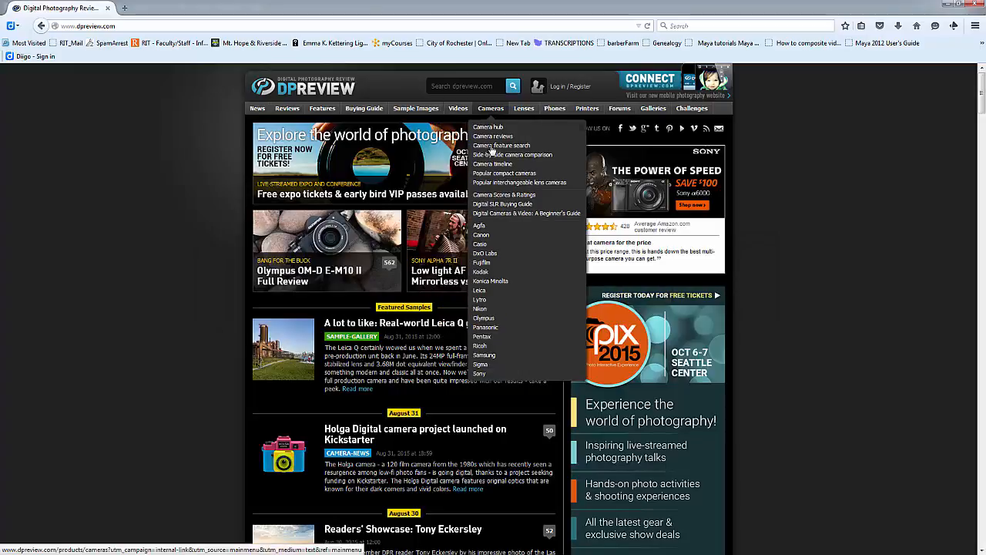
click(495, 330)
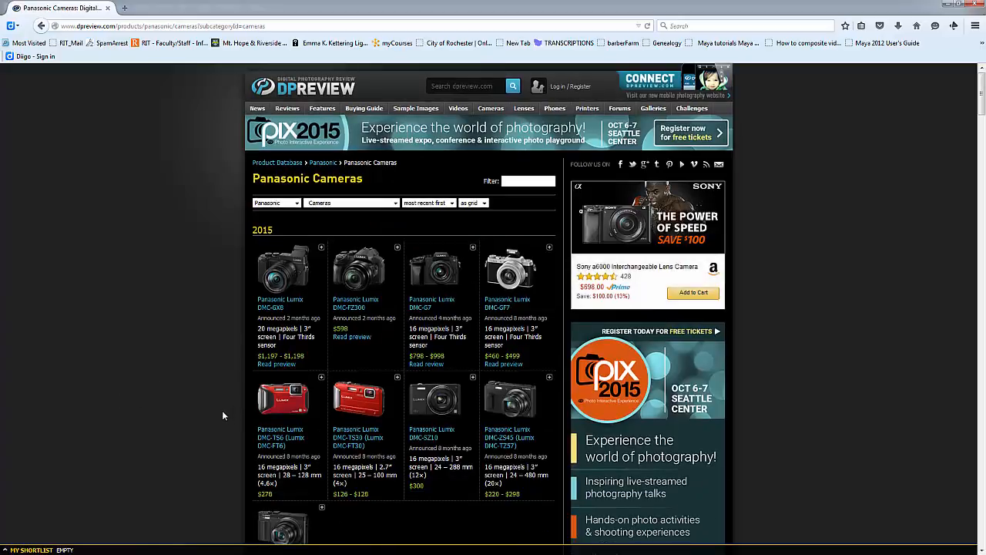
scroll(223, 415, down, 3)
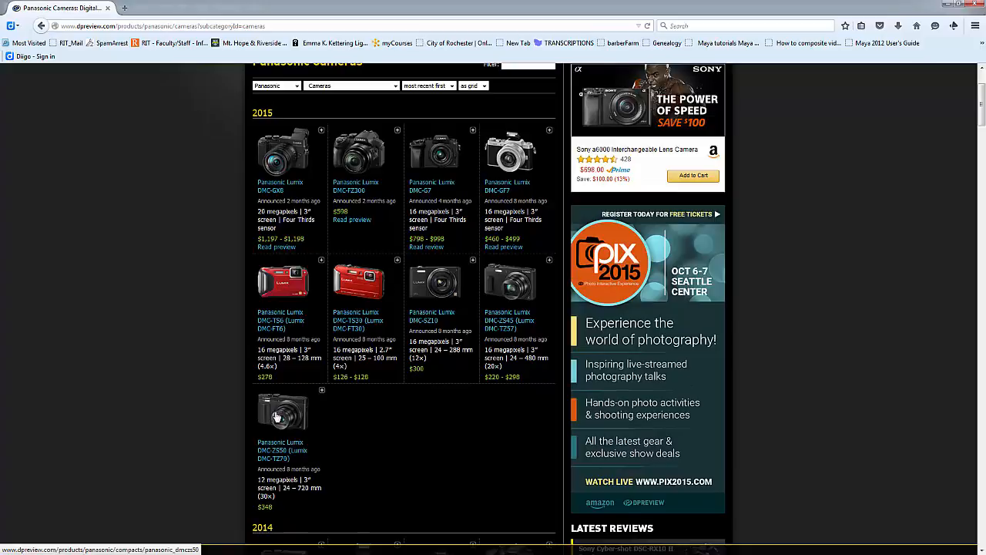
scroll(454, 182, up, 3)
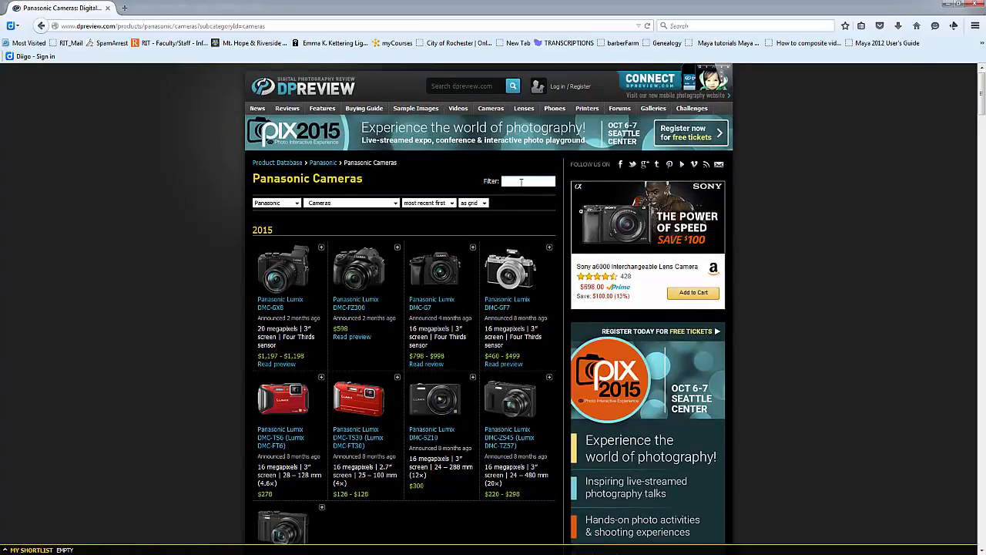
text(zs)
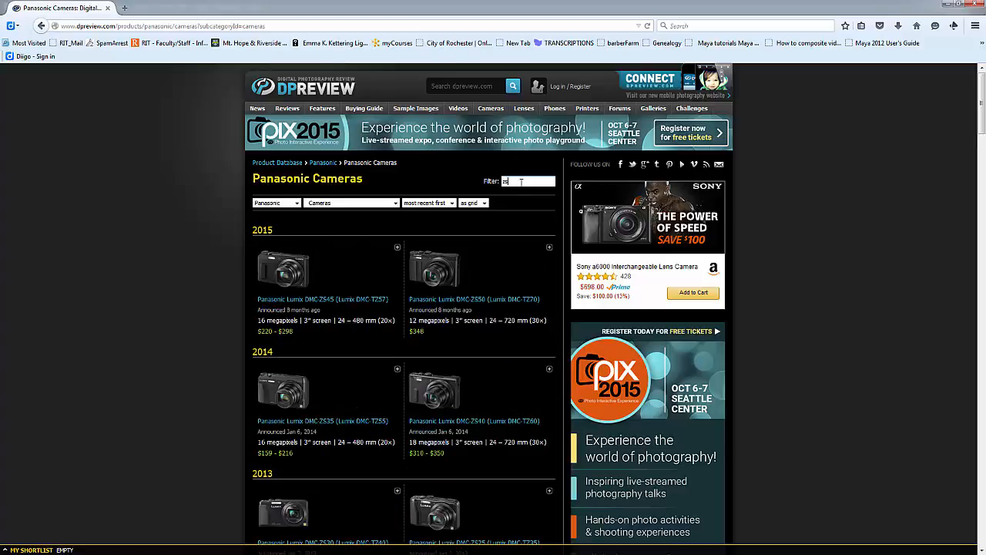
text(50)
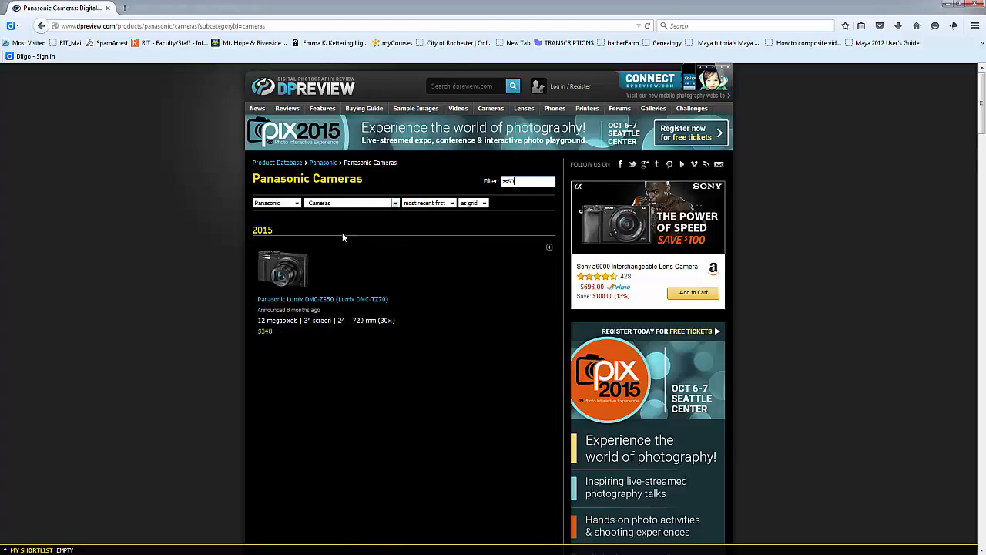
click(313, 301)
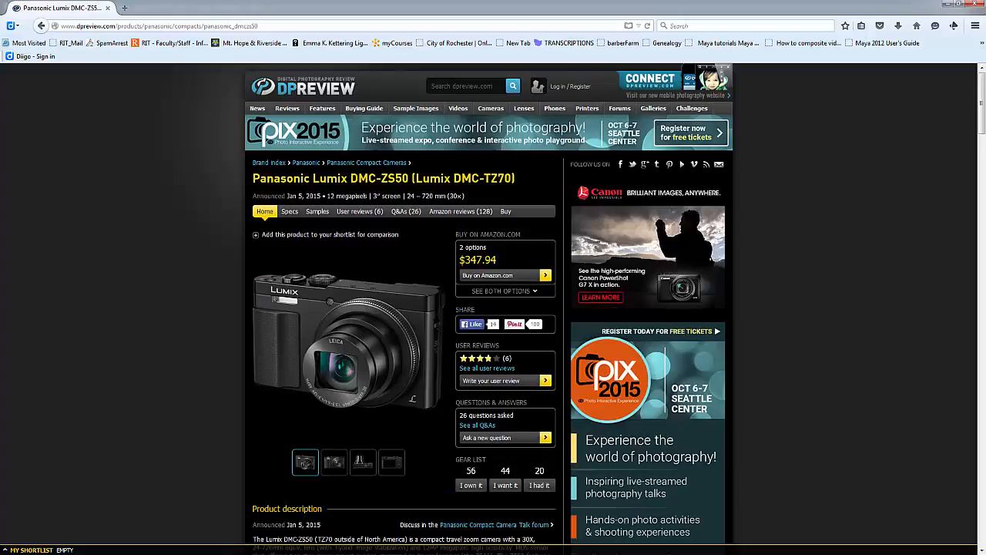
Find and highlight the sensor size in the camera's specifications, and return to Photoshop
click(290, 212)
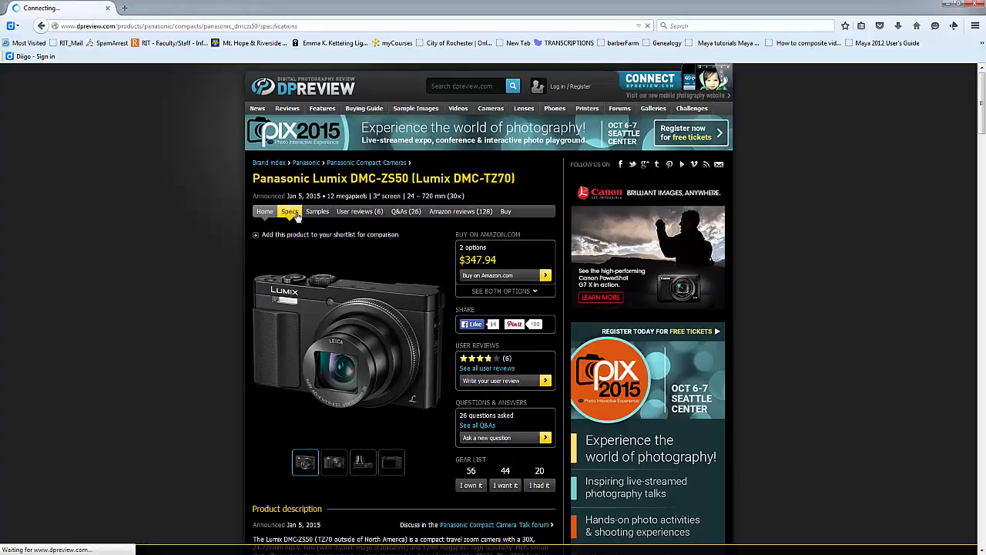
scroll(297, 217, down, 5)
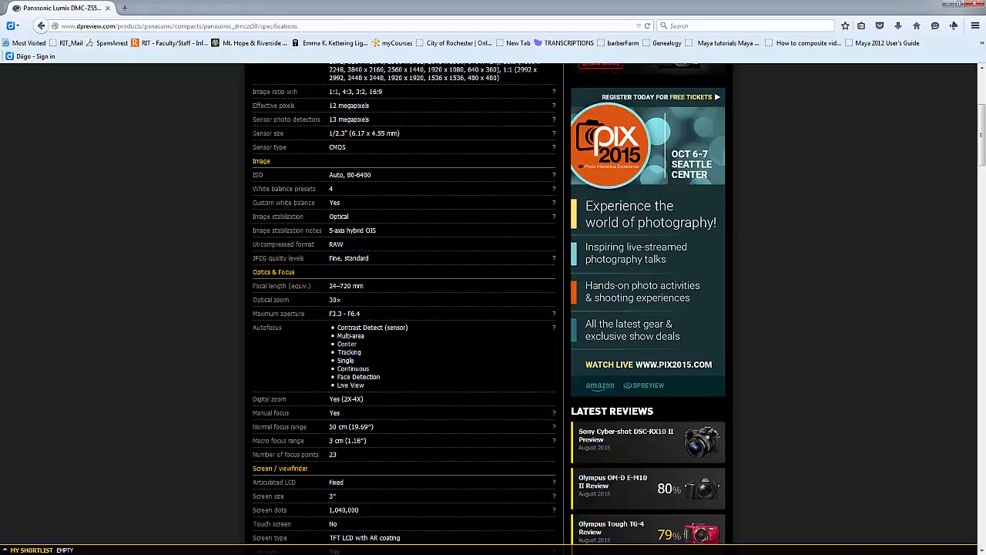
drag(252, 133, 406, 136)
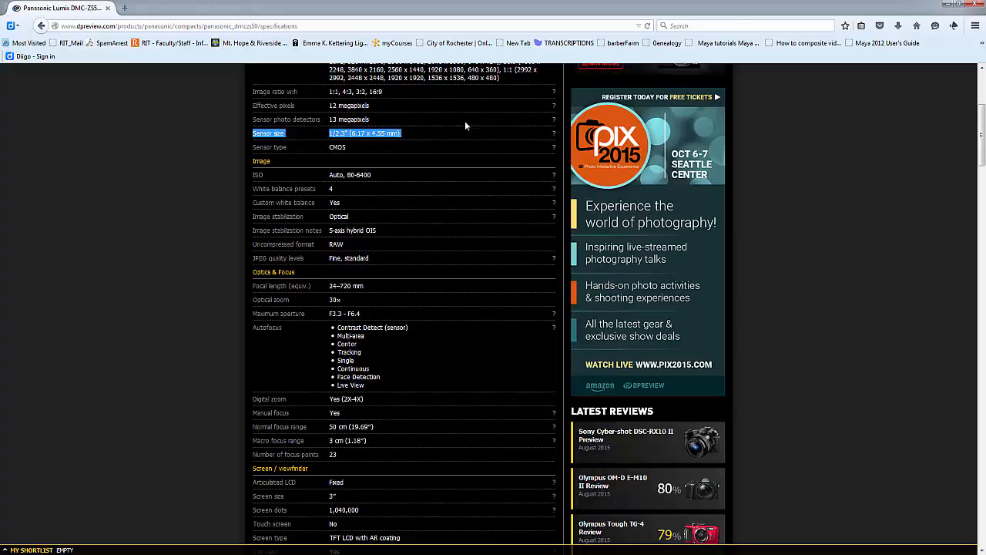
click(947, 4)
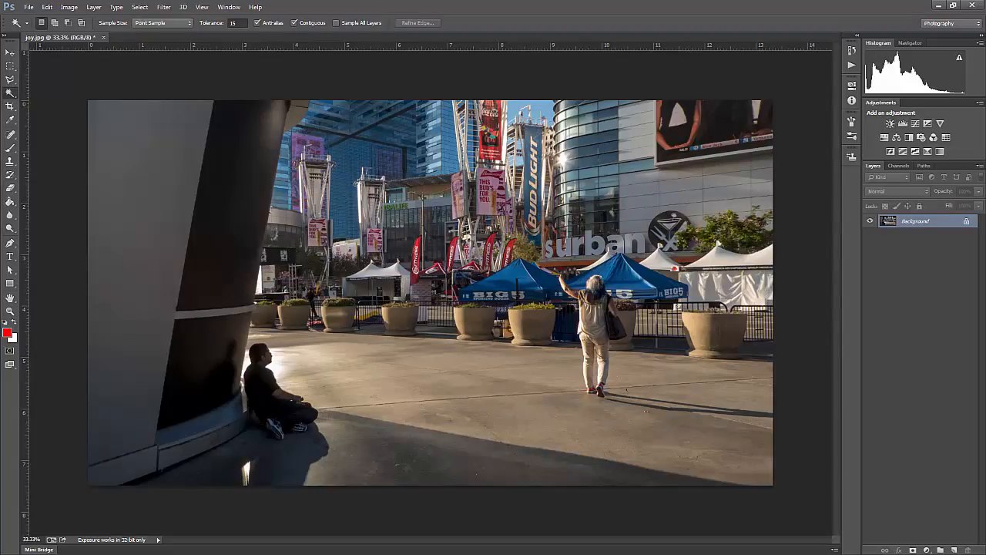
click(29, 7)
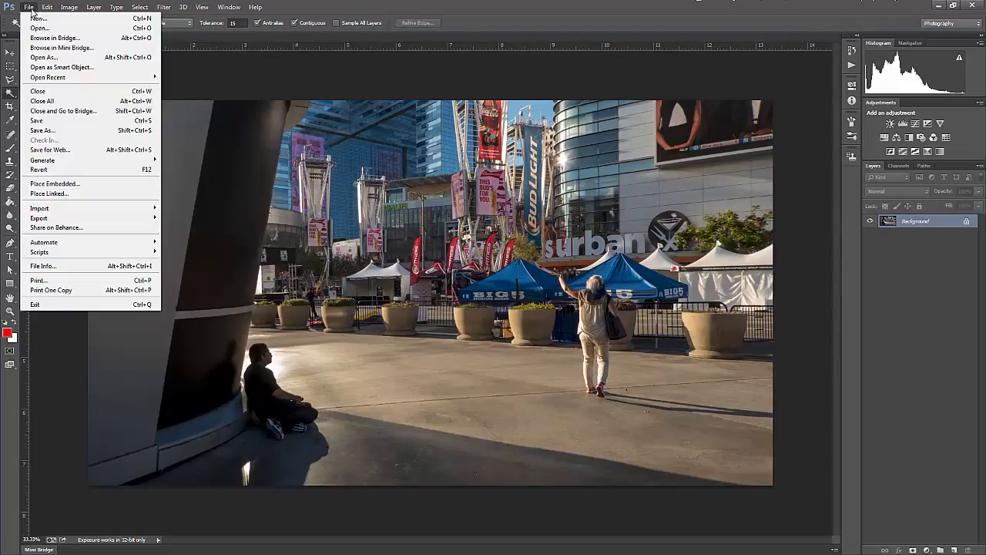
click(55, 134)
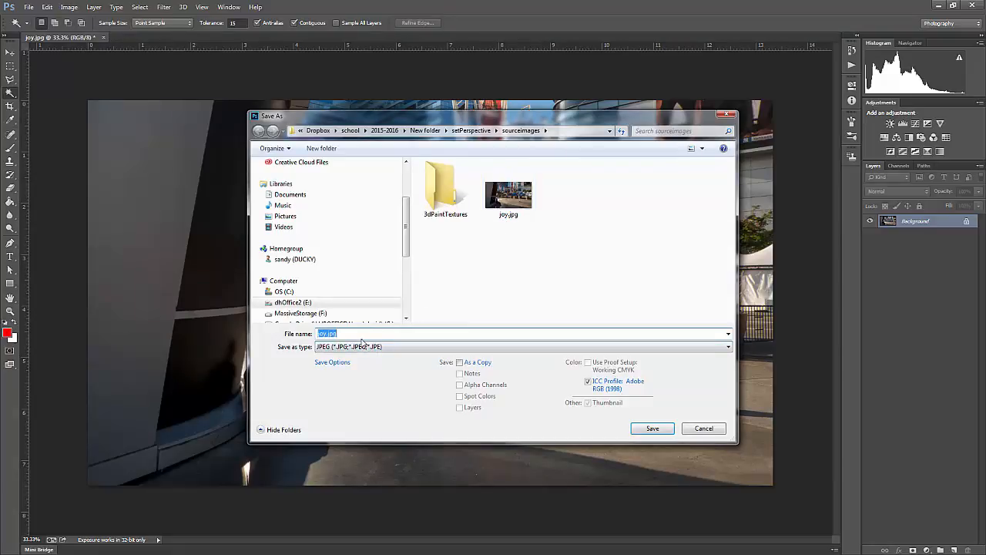
text(imagePlane)
click(640, 428)
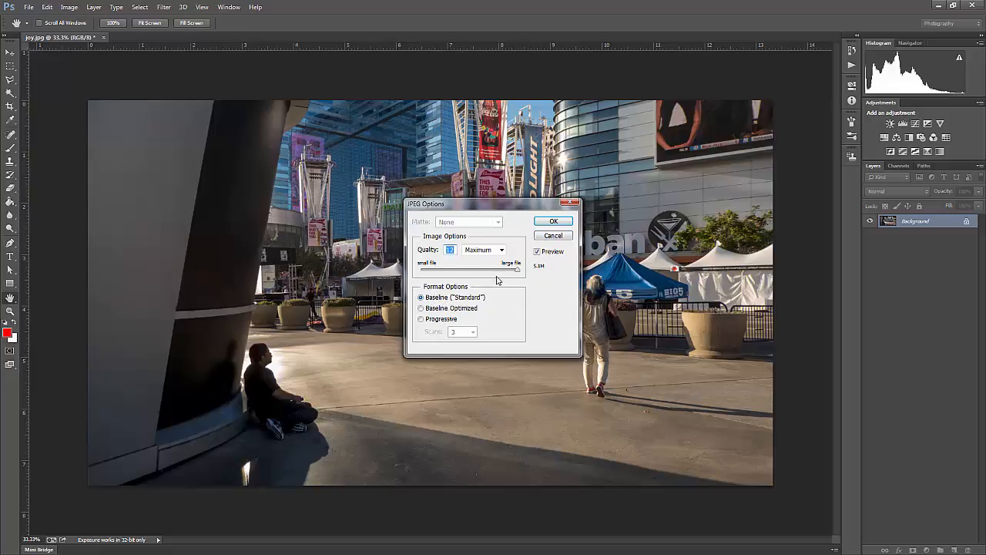
click(568, 237)
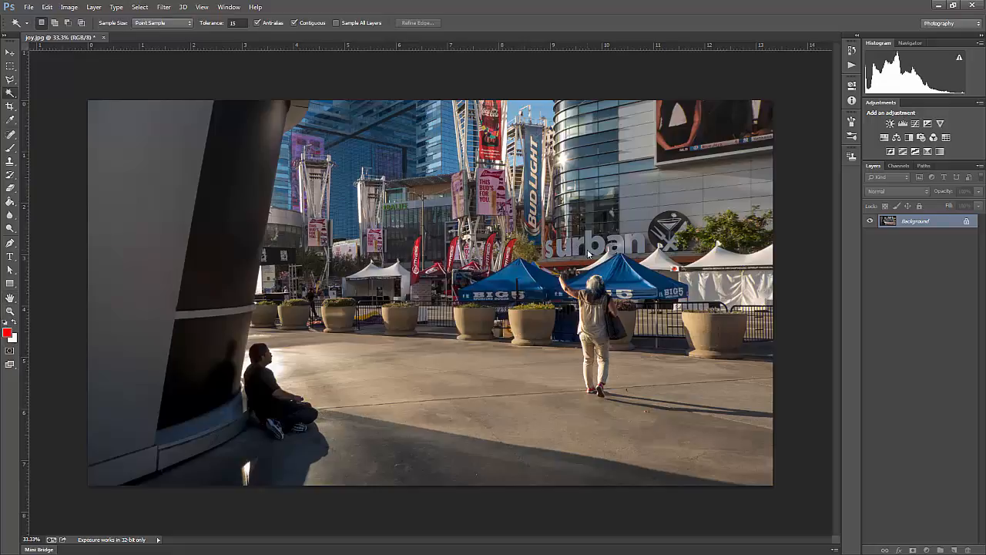
Save the photo as joy.png in the sourceimages folder, in PNG format with Smallest / Slow compression
click(28, 7)
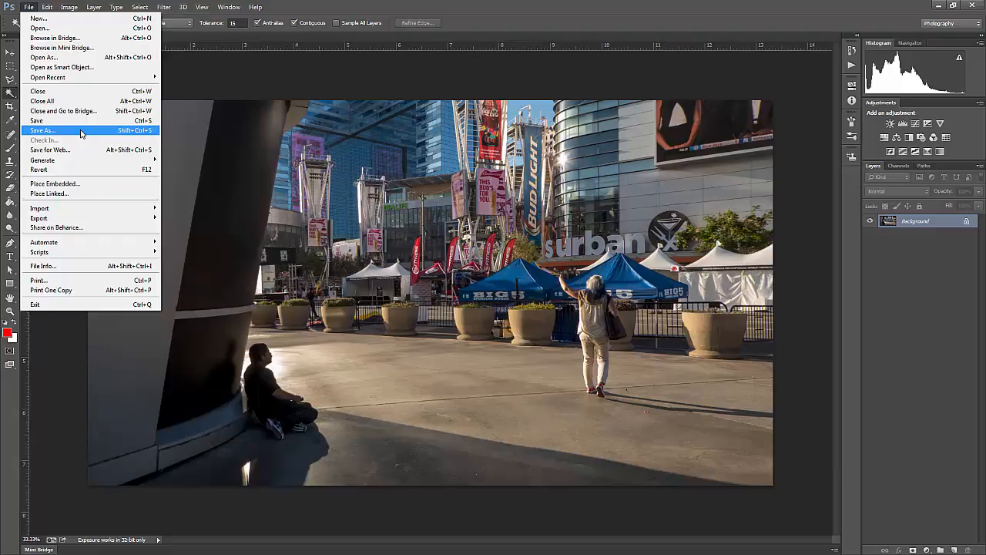
click(81, 131)
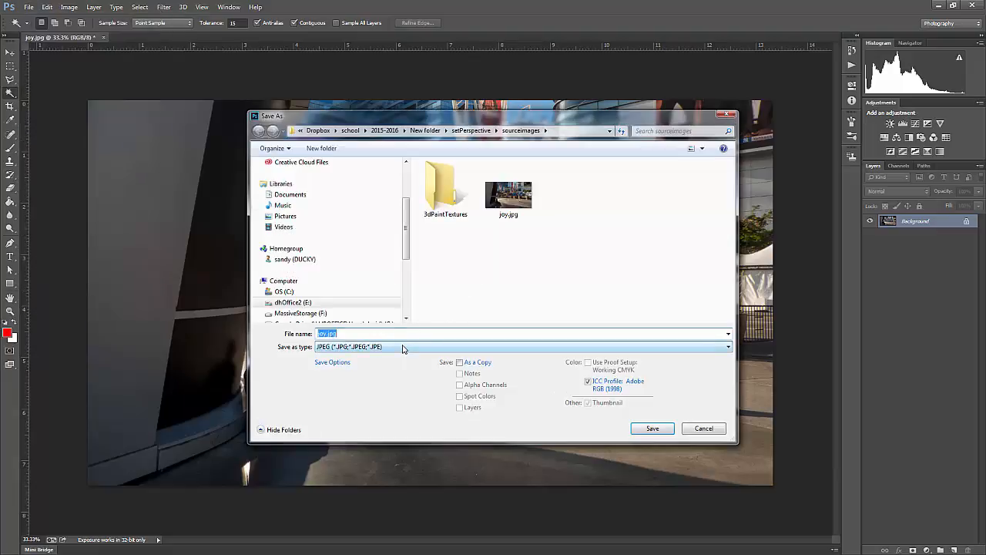
click(402, 348)
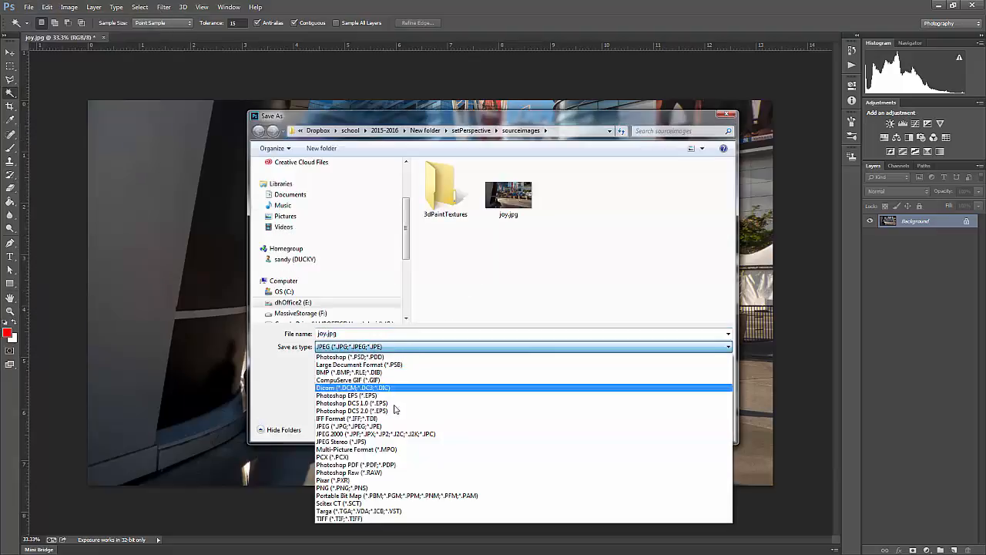
click(391, 487)
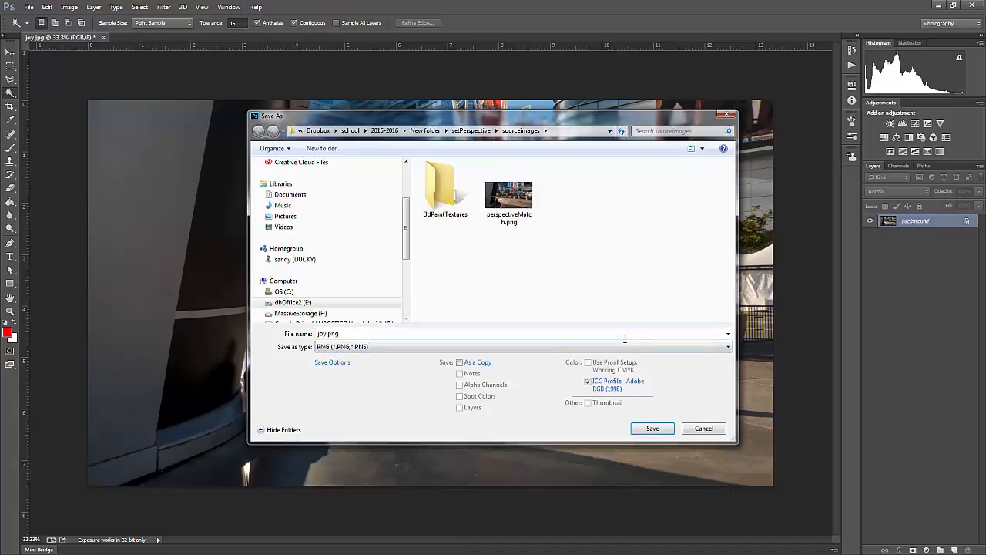
click(651, 429)
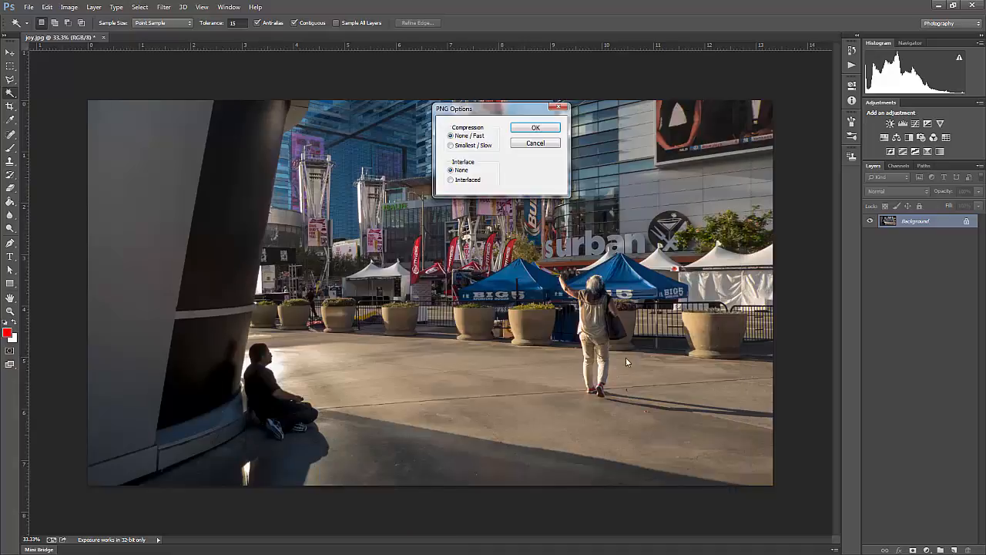
click(454, 146)
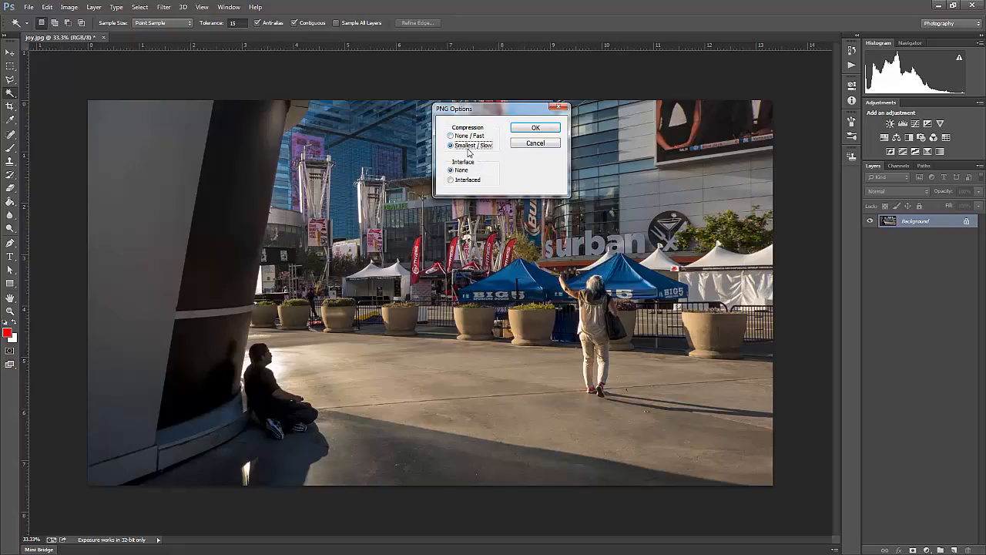
click(540, 129)
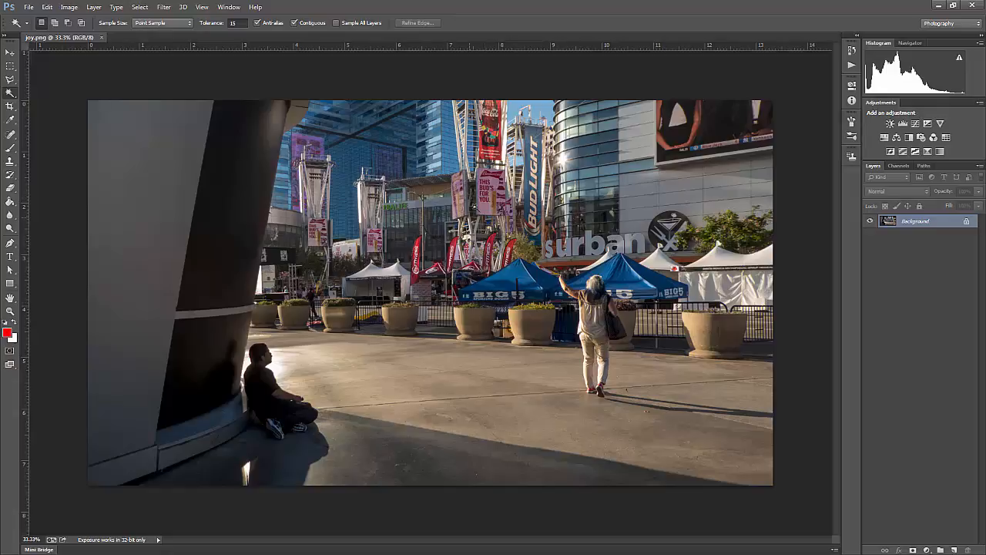
Resize the image to 50 percent of its width and height
click(68, 7)
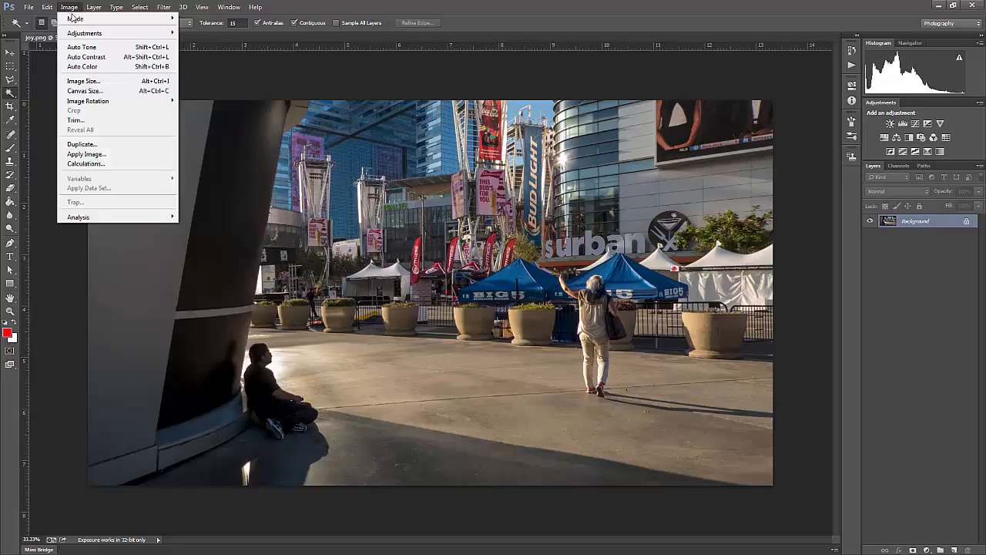
click(90, 82)
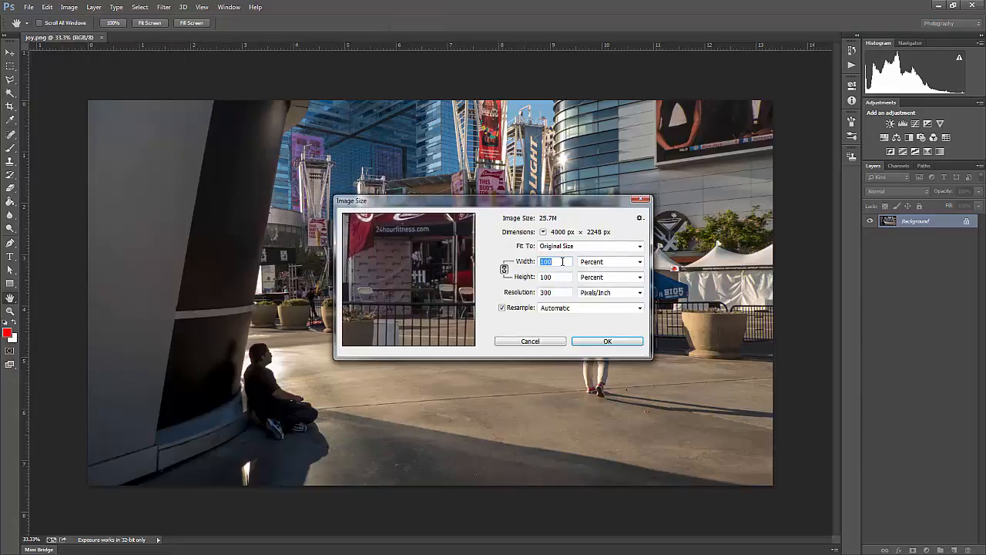
text(50)
key(Return)
key(w)
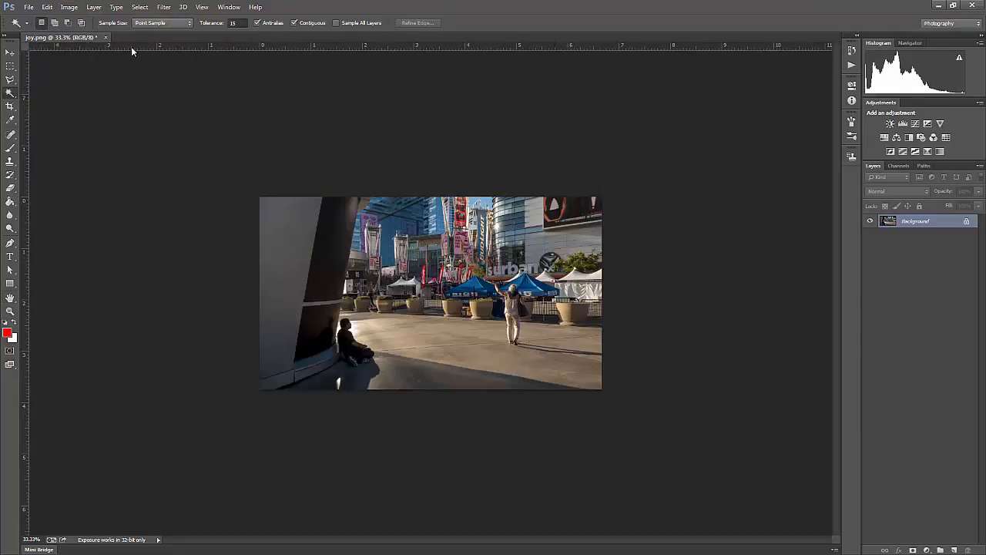
Save the resized image as joy2.png in the sourceimages folder, in PNG format with Smallest / Slow compression
click(28, 7)
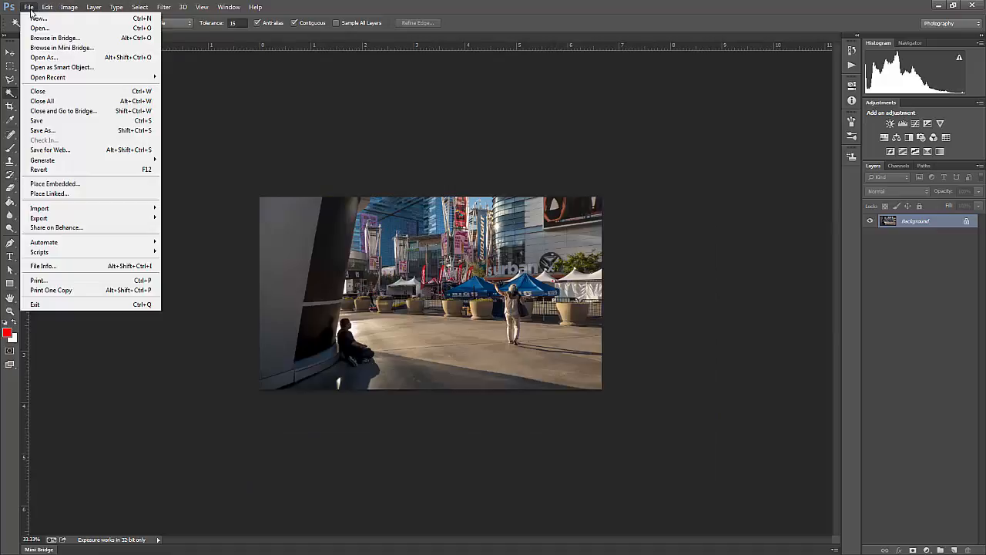
click(77, 132)
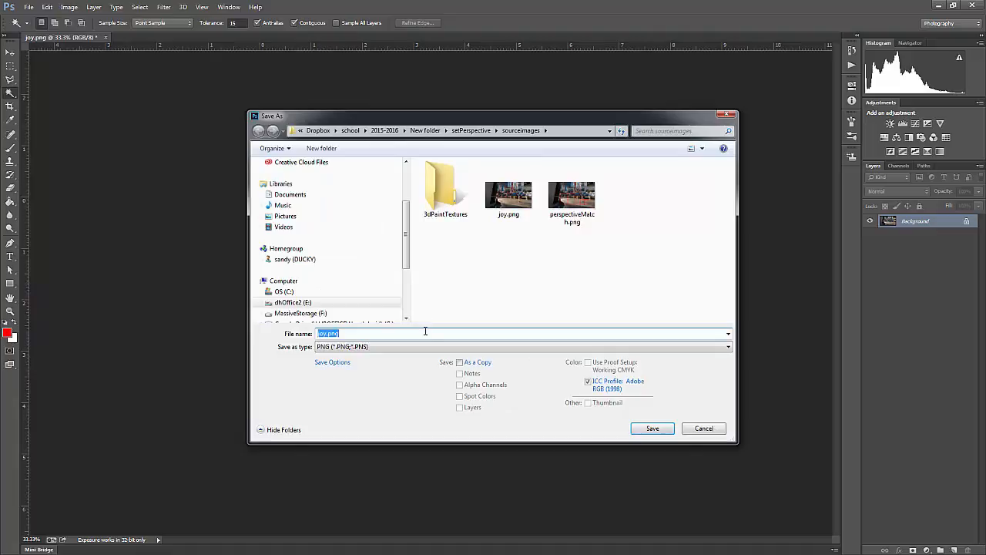
click(326, 333)
text(2)
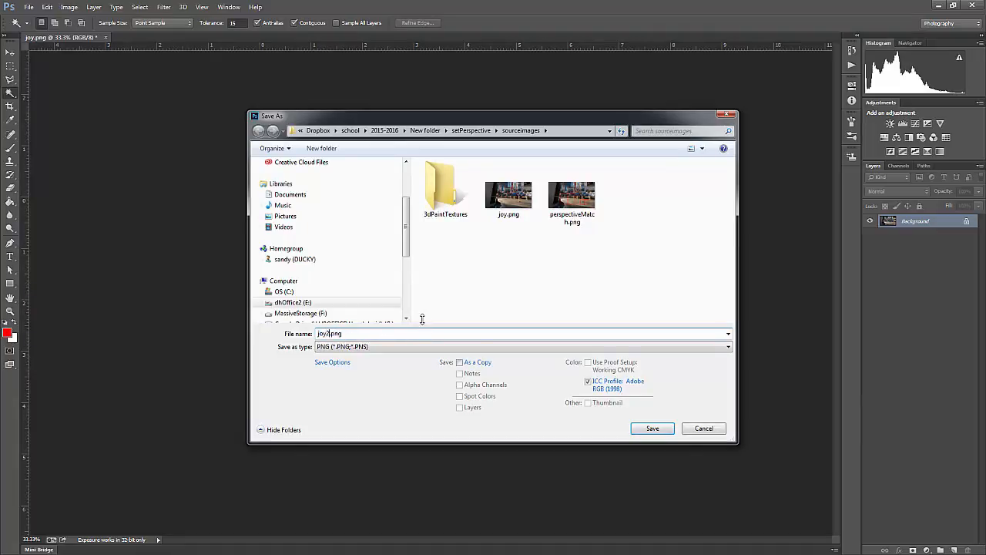
click(652, 428)
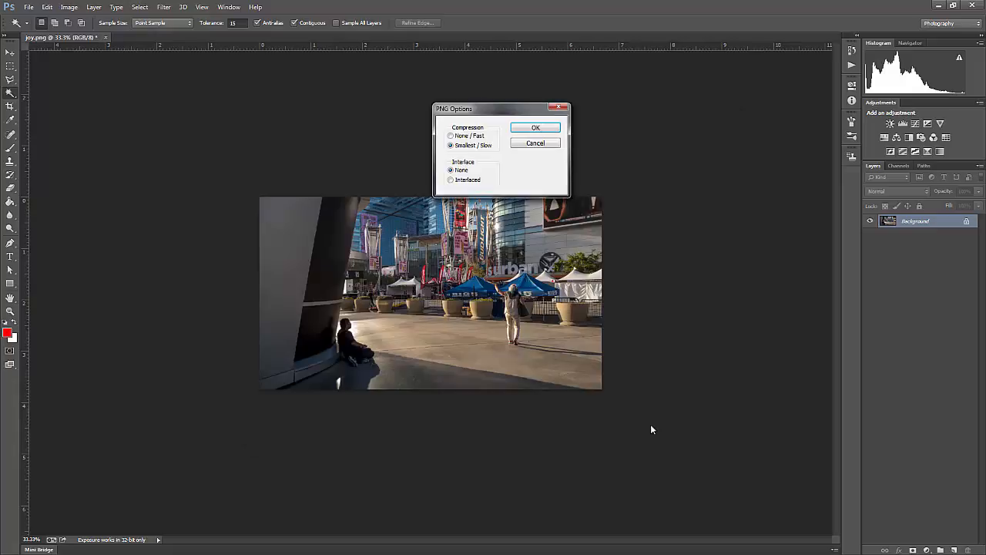
click(535, 127)
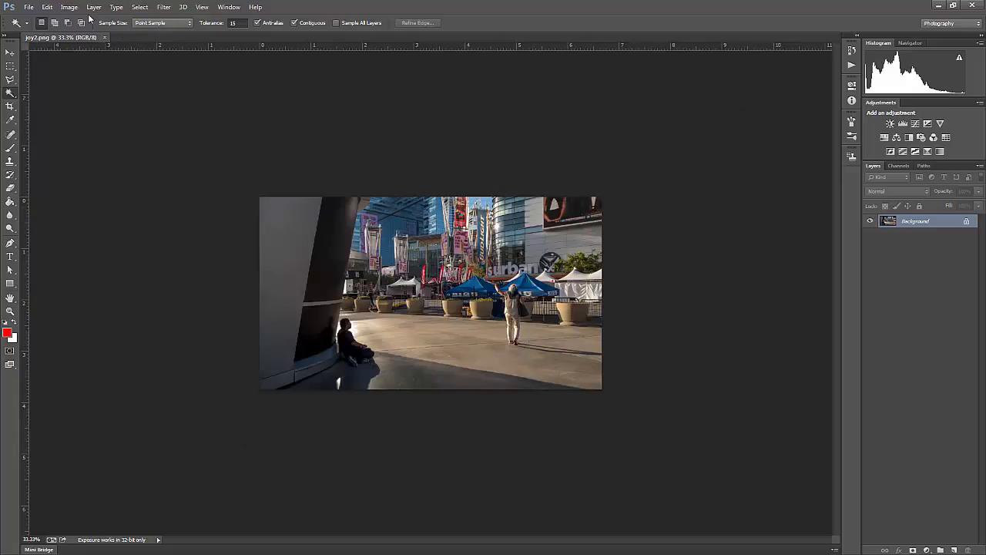
Check the resized image's pixel dimensions and add 2000 x 1124 to the Size line of the WordPad notes
click(71, 8)
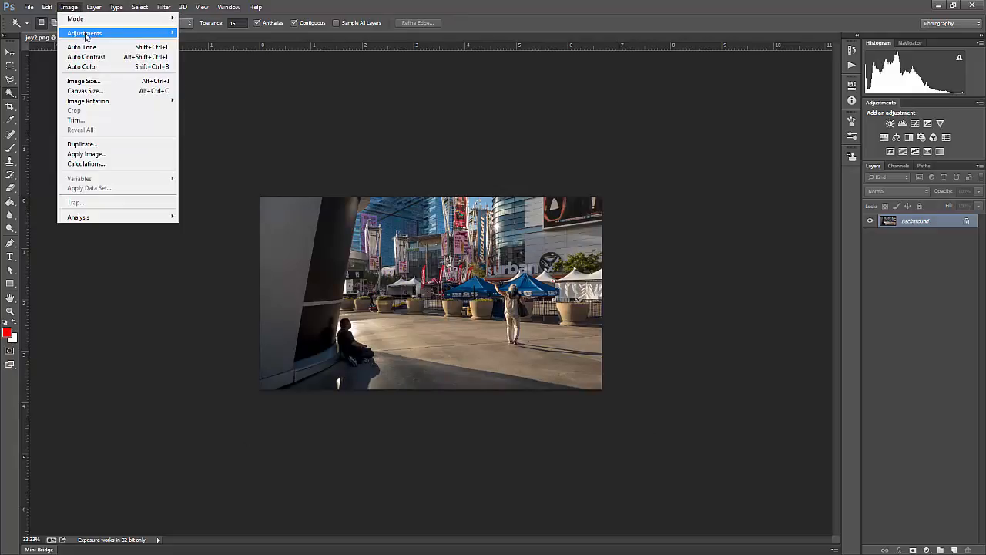
click(100, 81)
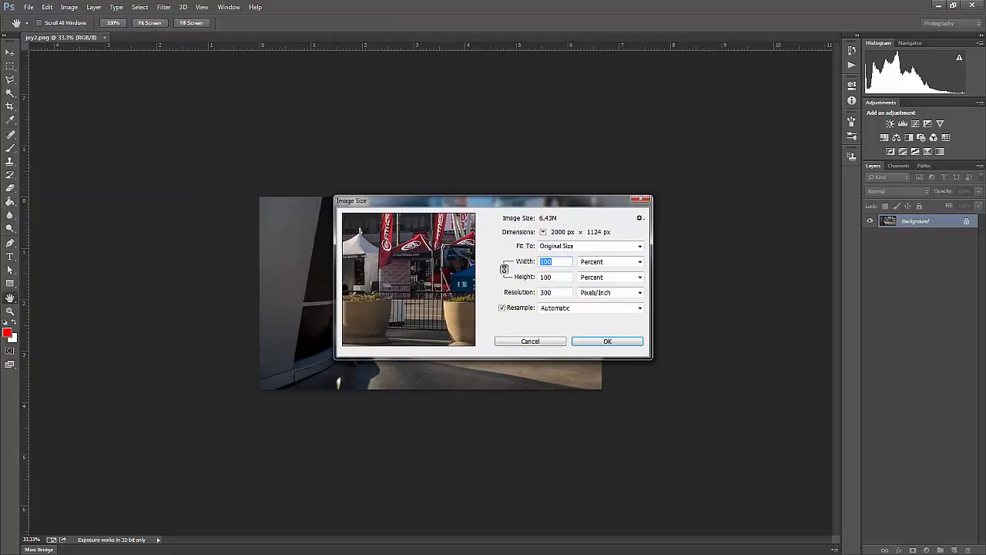
key(alt+Tab)
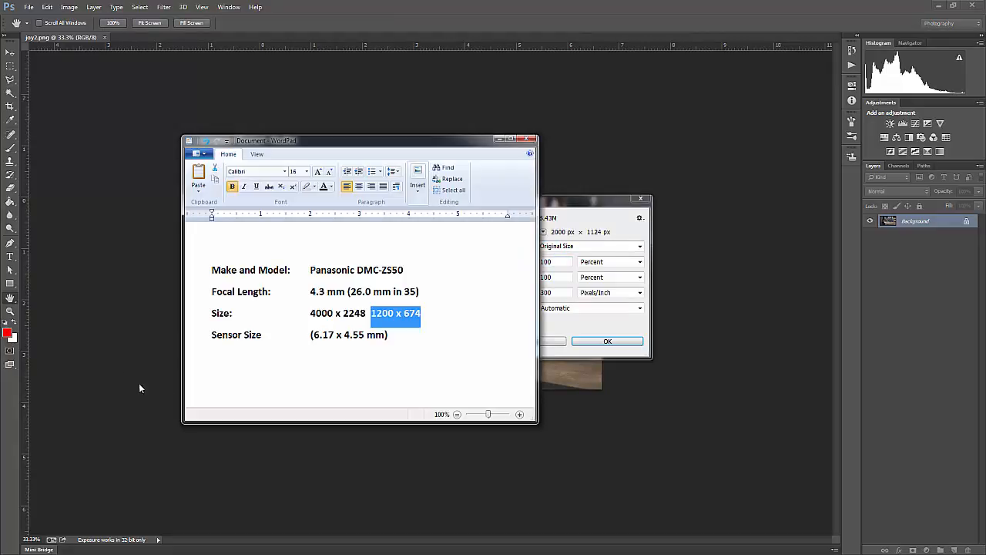
click(440, 314)
text(2000)
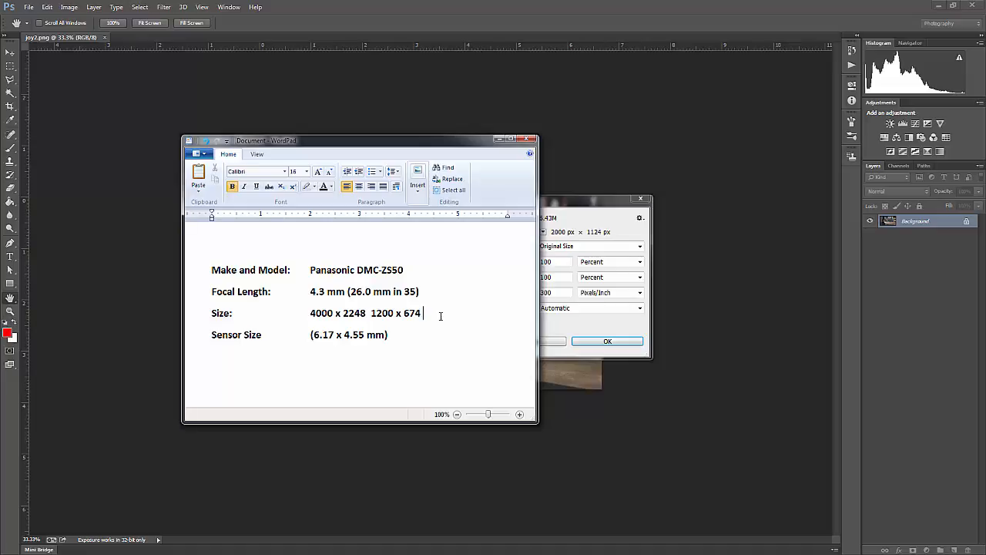
text( x 1124)
drag(406, 143, 0, 189)
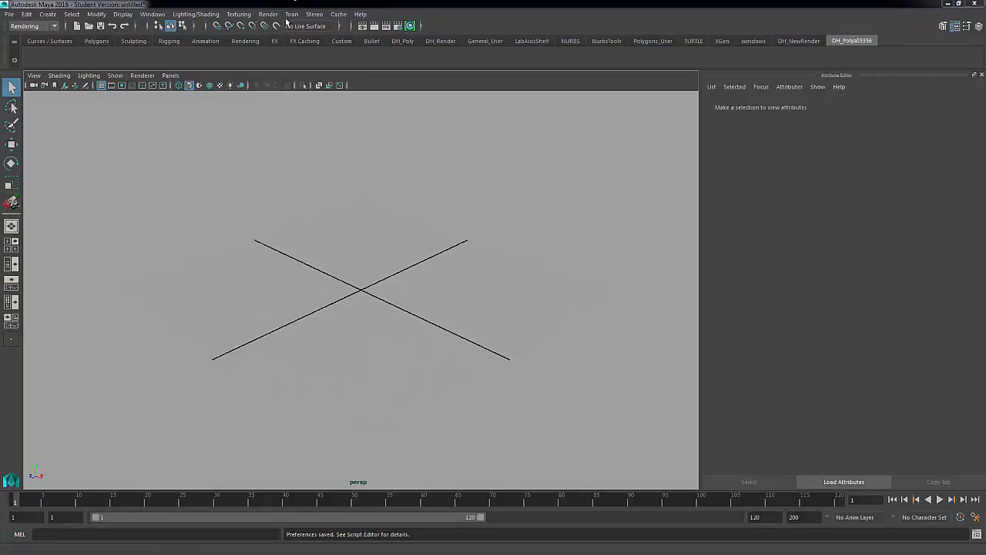
In Maya, open the Render Settings and set the image format to Maya IFF (iff)
click(267, 15)
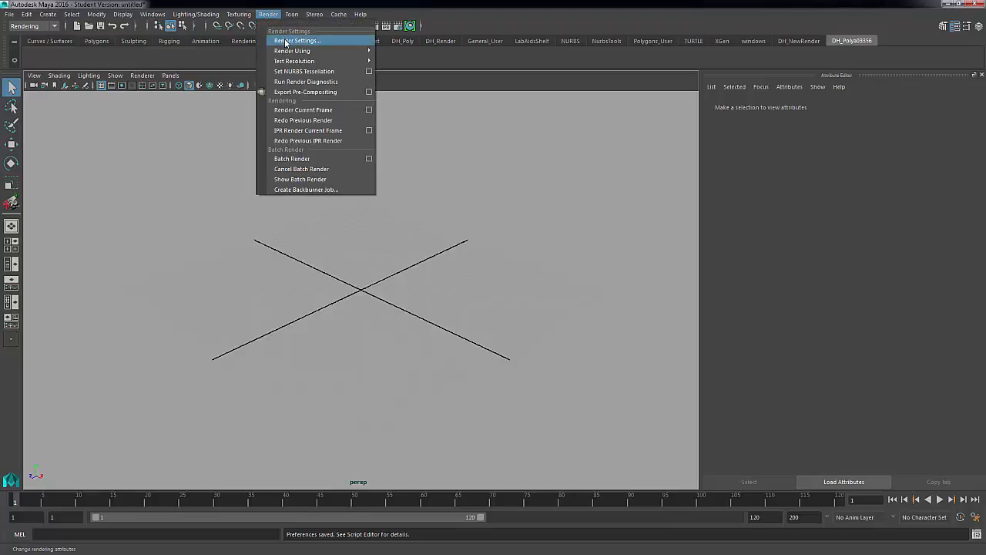
click(286, 41)
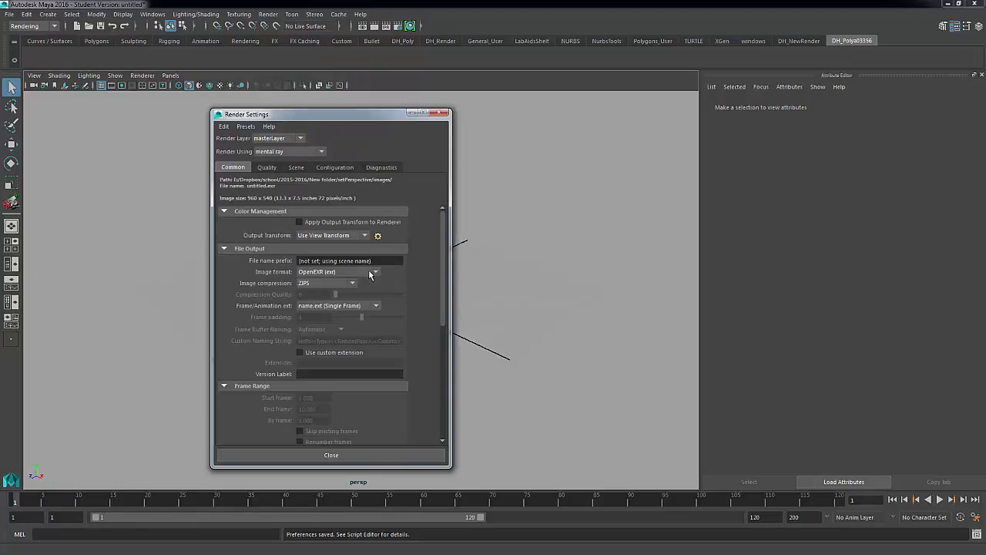
click(372, 272)
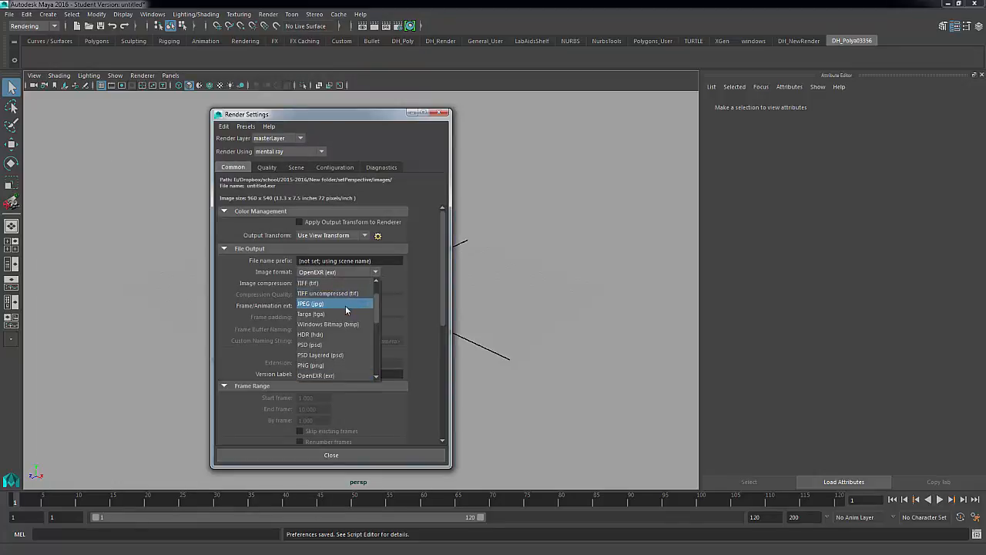
drag(378, 308, 377, 286)
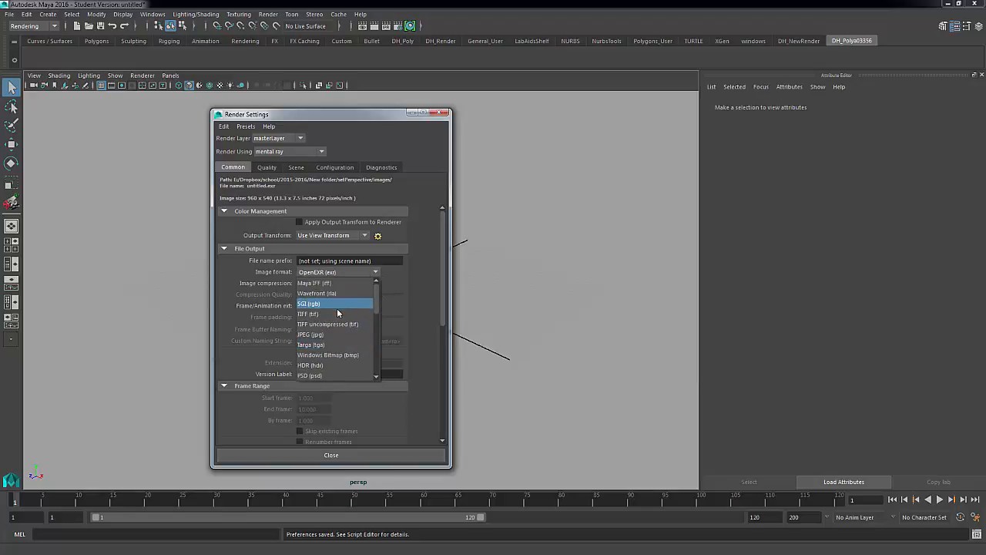
click(340, 282)
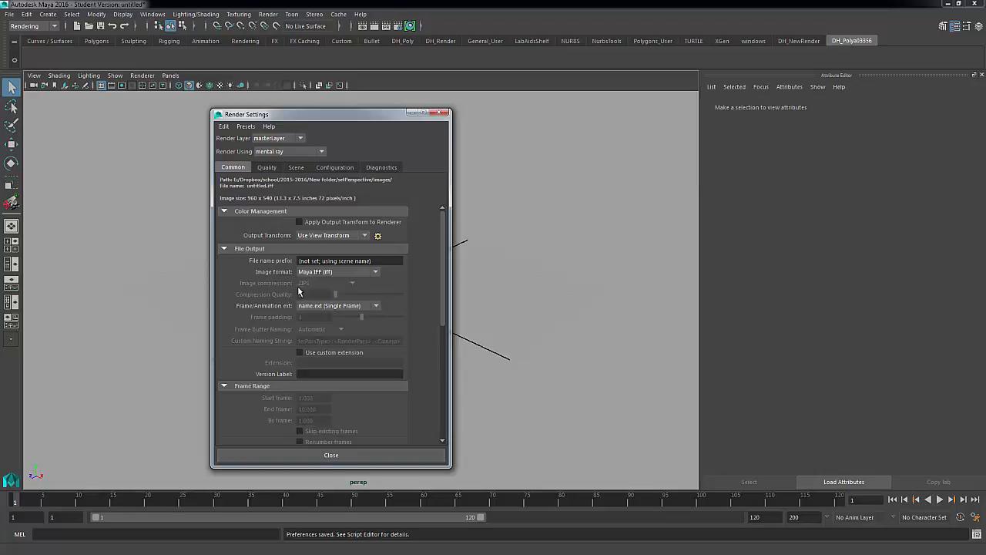
Set the render image size to 2000 pixels wide and 1124 pixels high, and close the Render Settings
scroll(329, 347, down, 2)
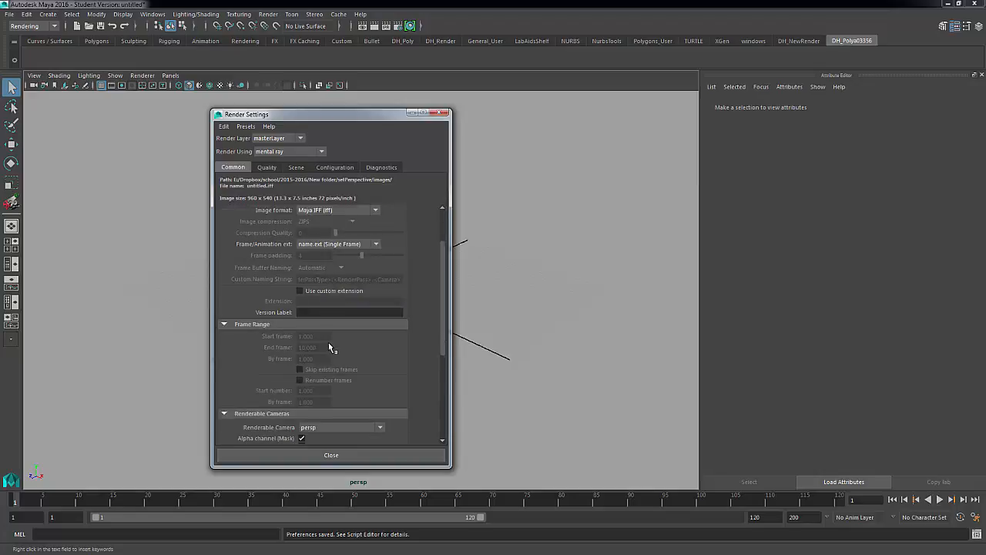
scroll(330, 346, down, 5)
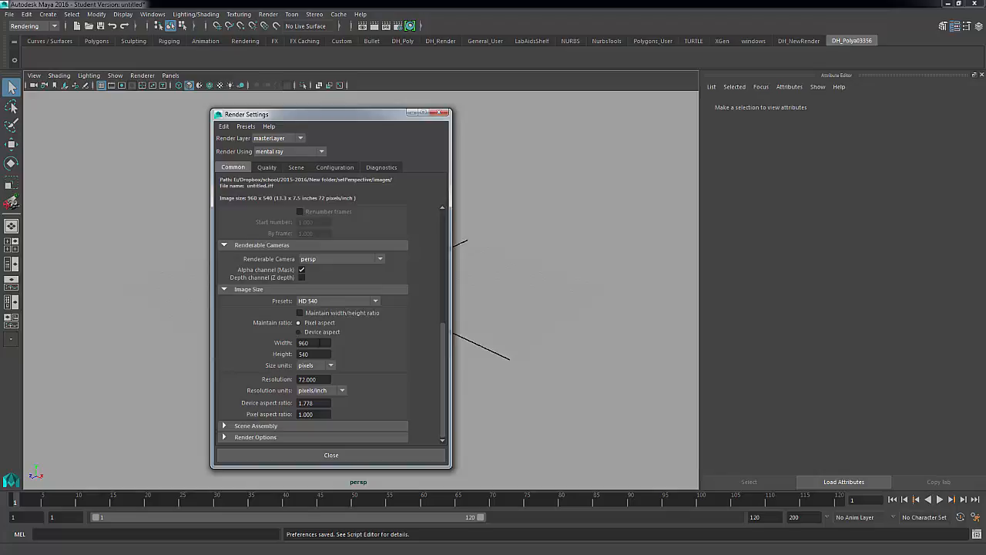
double_click(320, 342)
text(2000)
double_click(324, 355)
text(1124)
key(Return)
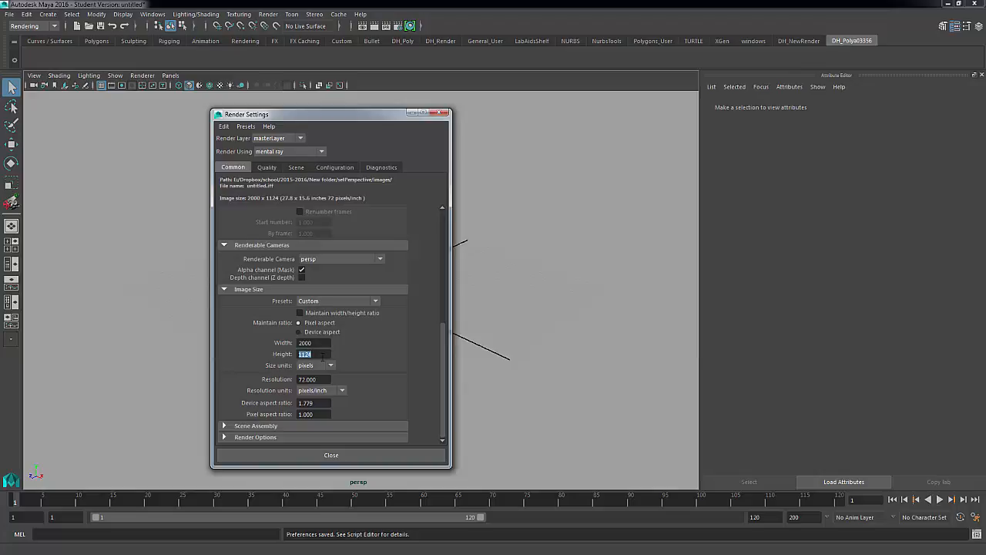
click(330, 456)
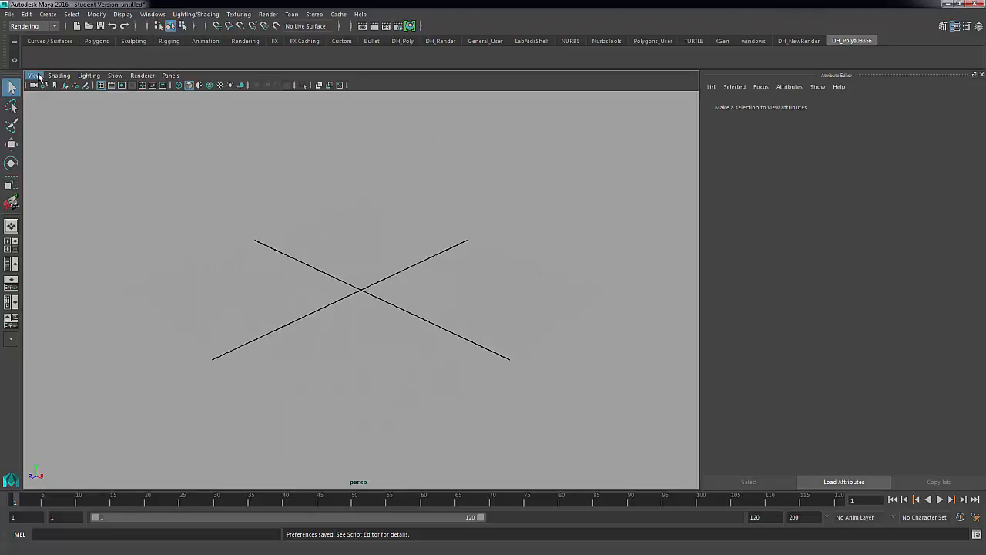
Turn on the Resolution Gate for the perspective view's camera
click(35, 76)
mouse_move(80, 231)
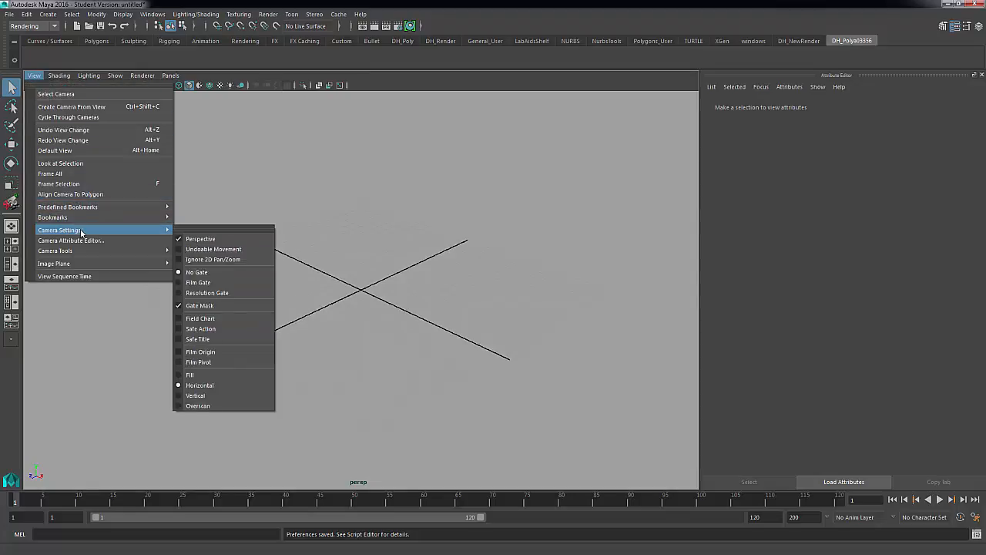
click(213, 298)
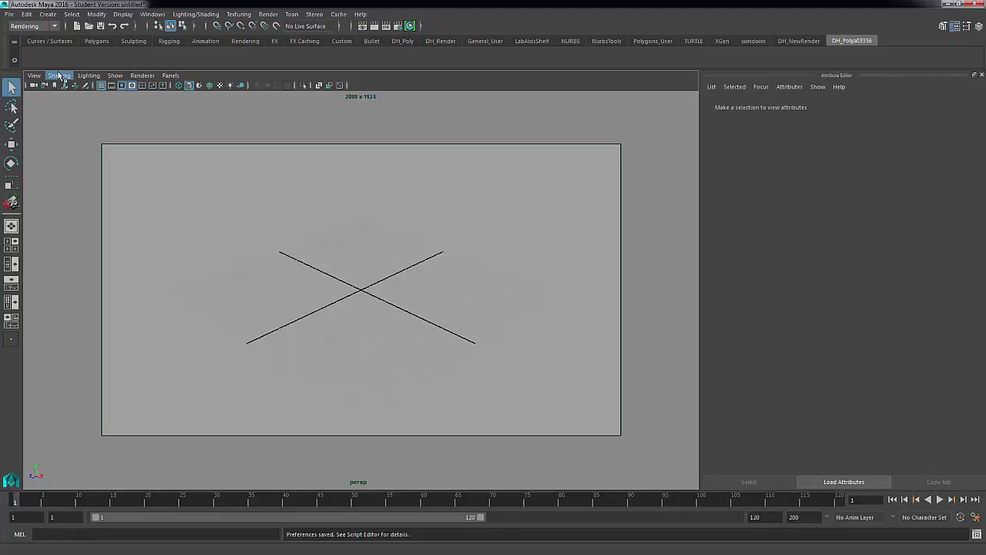
Select the perspective camera and set its focal length to 4.3
click(34, 75)
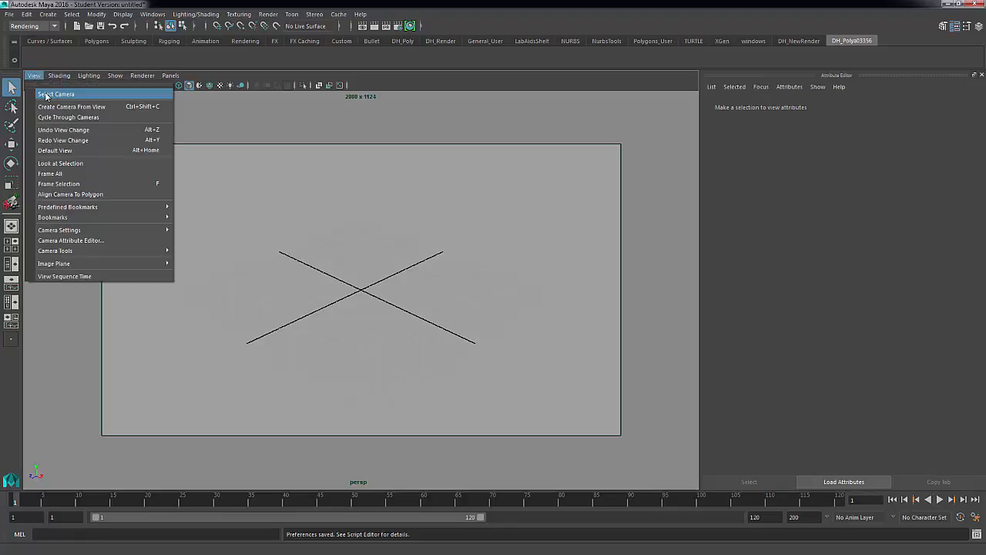
click(46, 94)
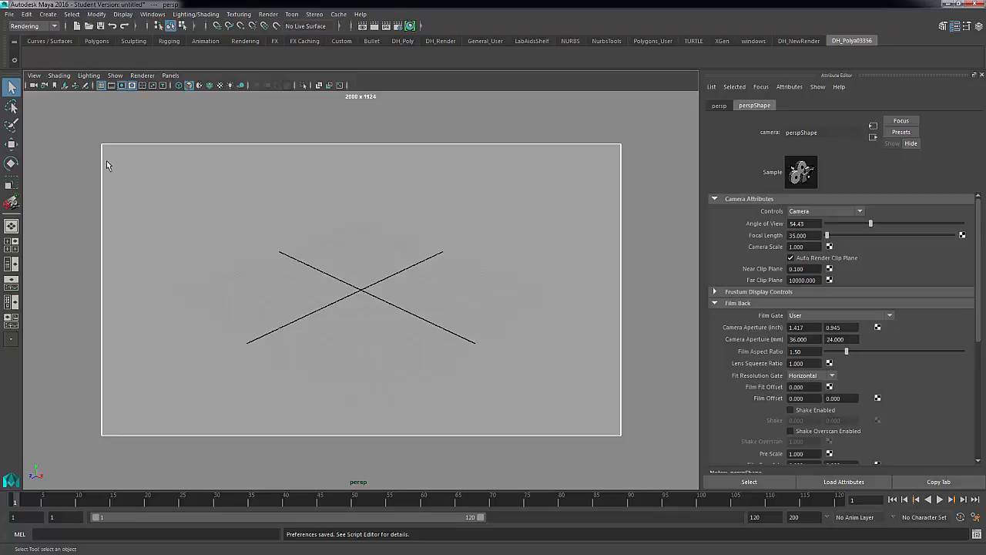
drag(0, 231, 423, 165)
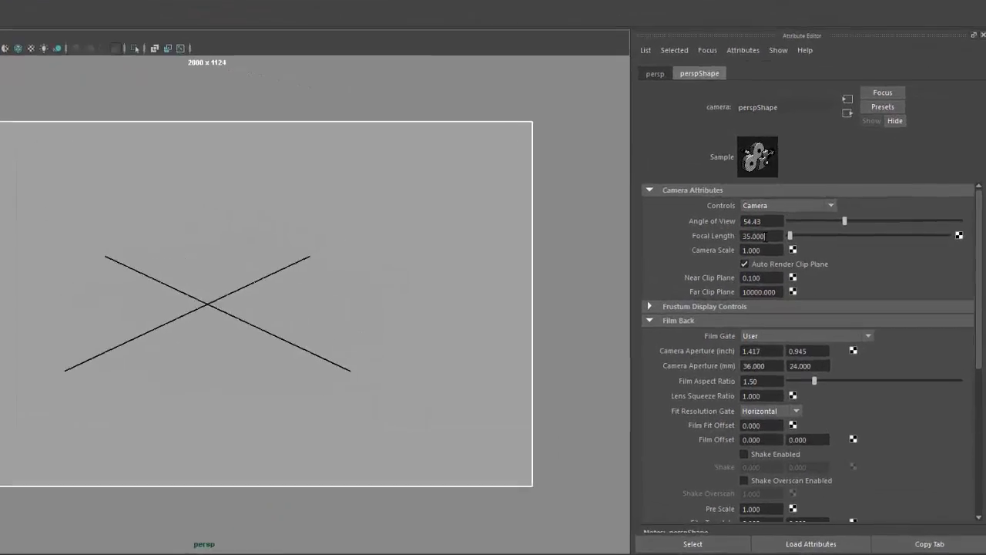
double_click(805, 236)
text(4.)
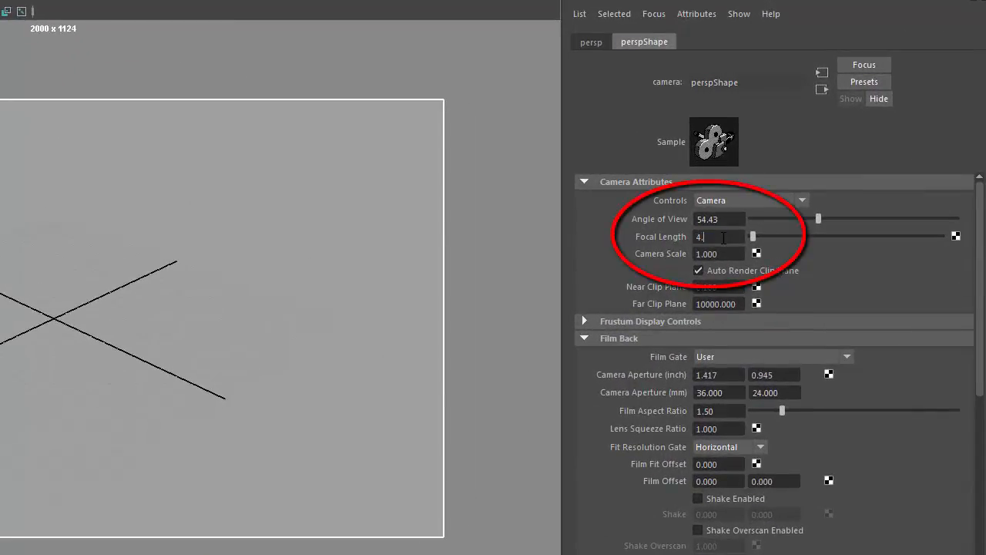
text(3)
key(Return)
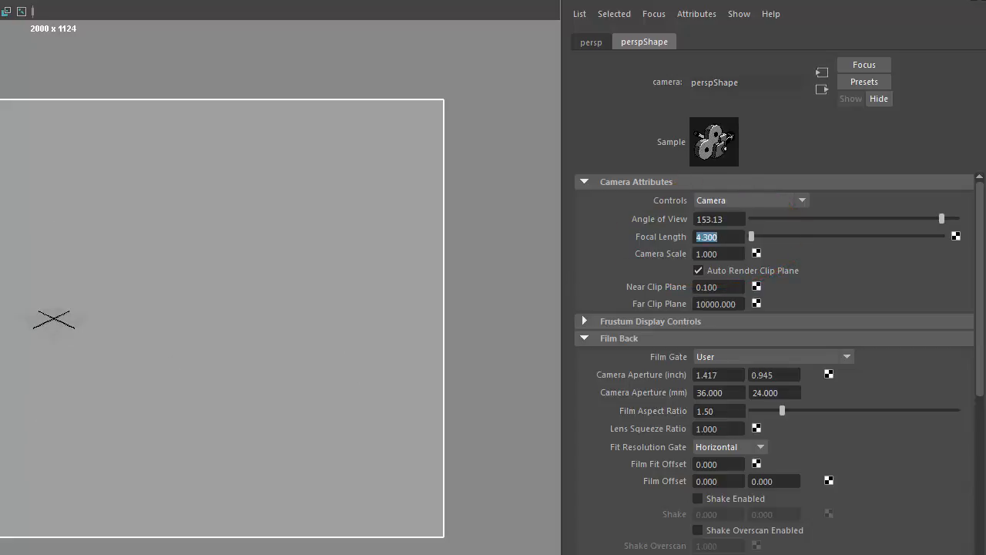
Consult the sensor size in the WordPad notes and set the camera aperture to 6.17 by 4.55 mm
key(alt+Tab)
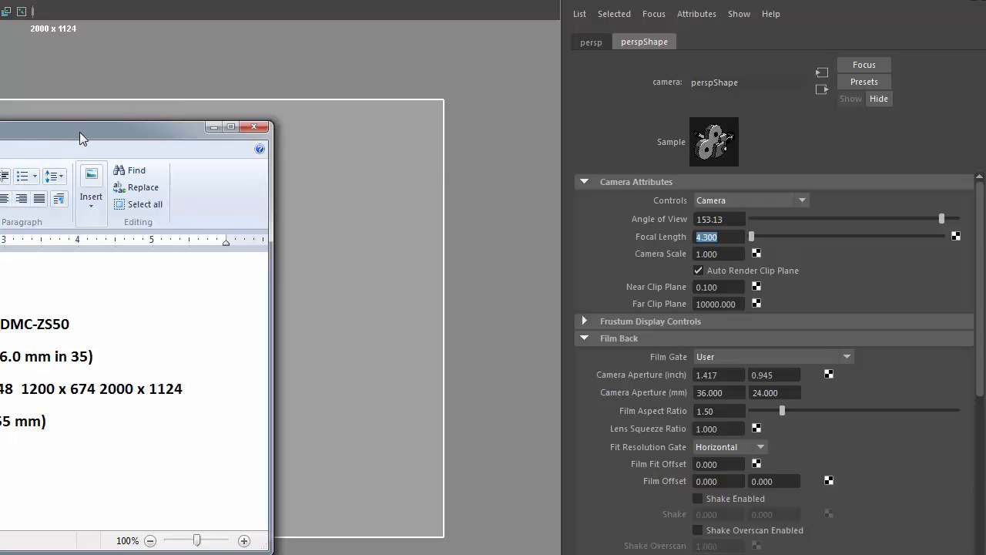
key(alt+Tab)
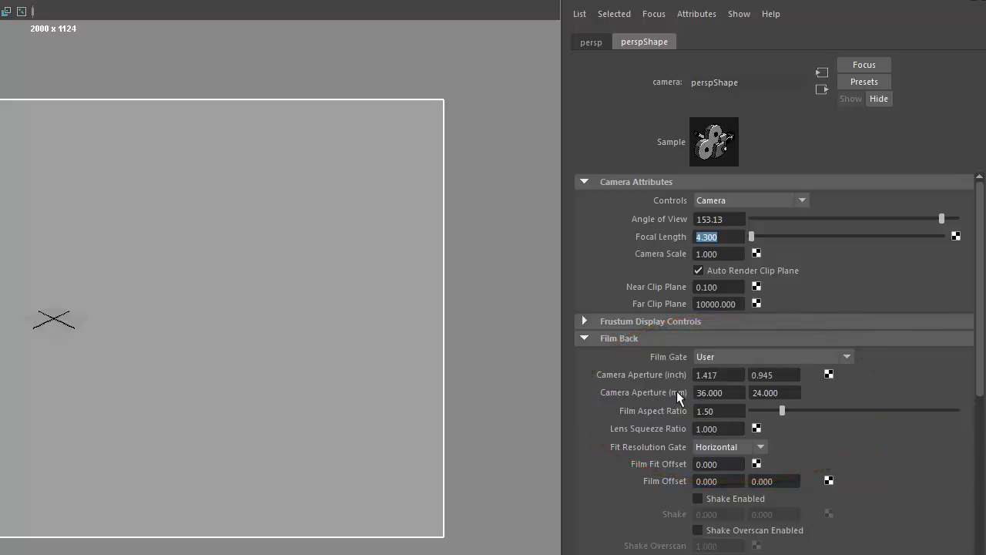
double_click(733, 395)
text(6.17)
key(Tab)
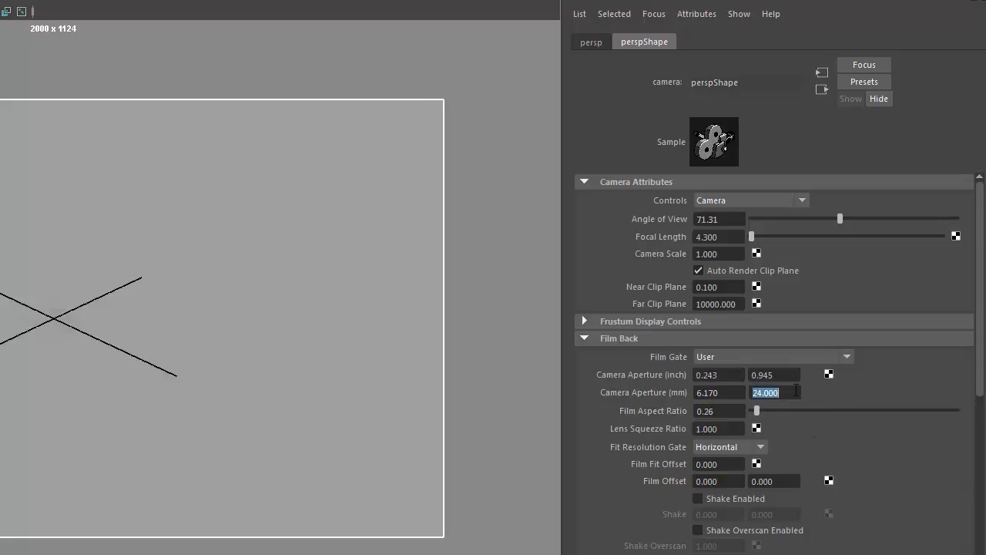
text(4.55)
key(Return)
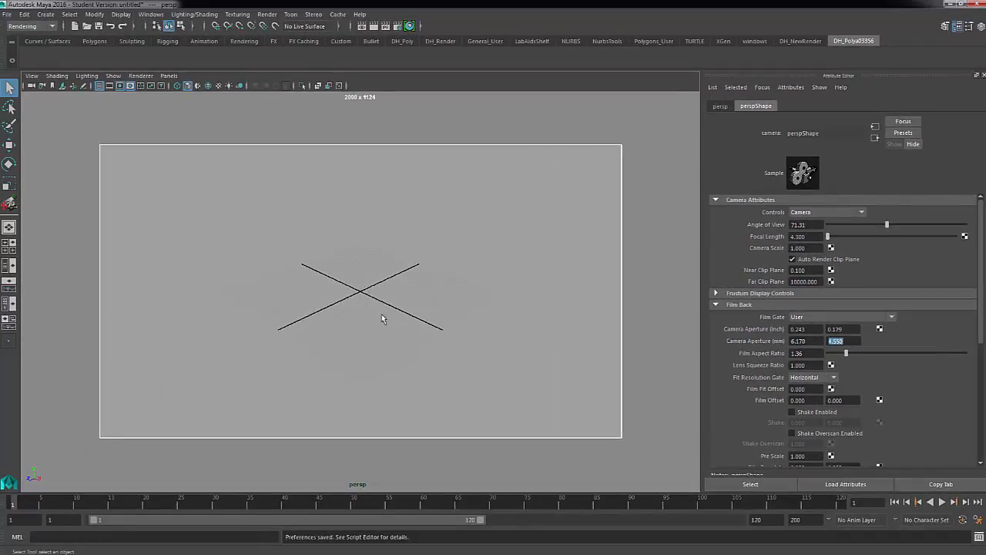
Create a polygon cube at the origin and scale it uniformly to about 3.2 times its size
alt+drag(366, 316, 451, 309)
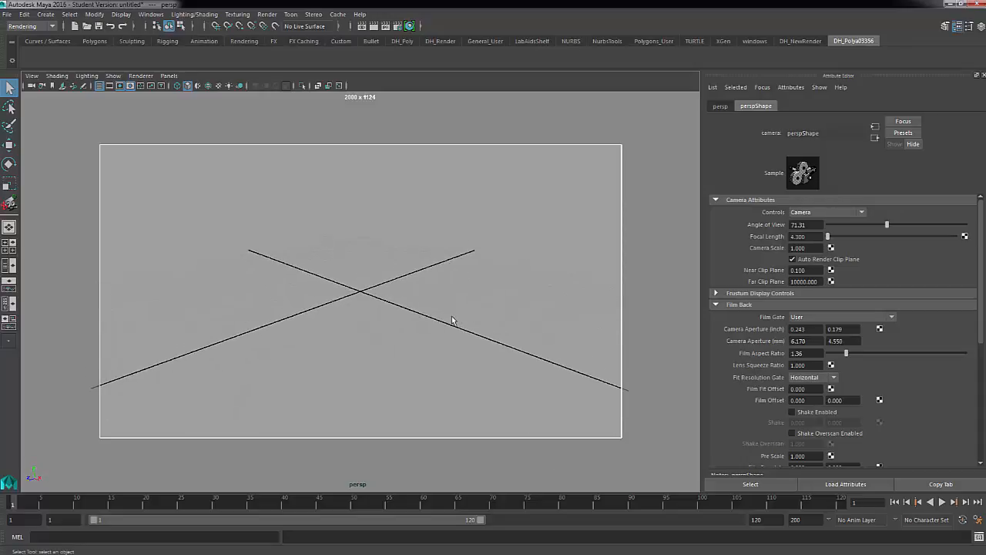
click(52, 16)
mouse_move(71, 52)
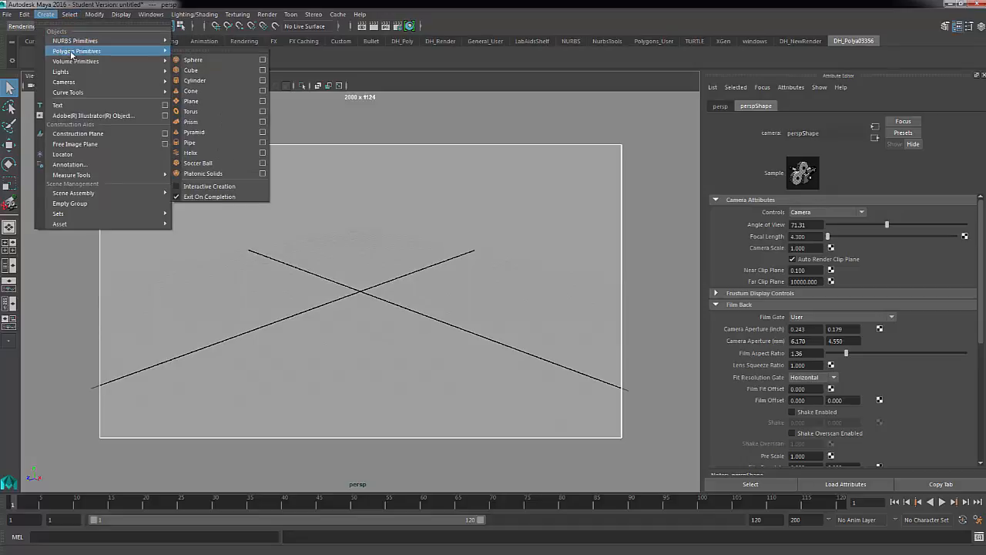
click(193, 70)
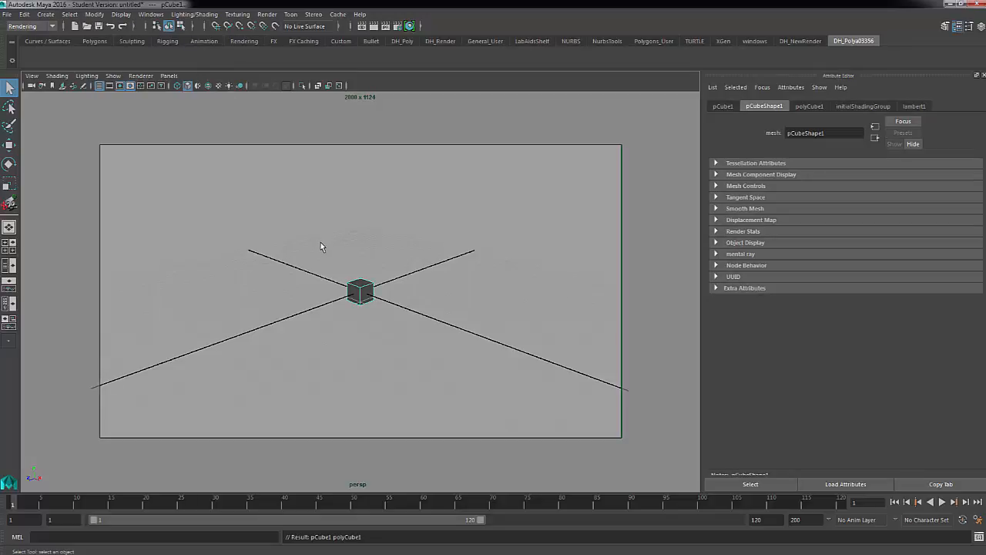
key(r)
drag(361, 289, 394, 295)
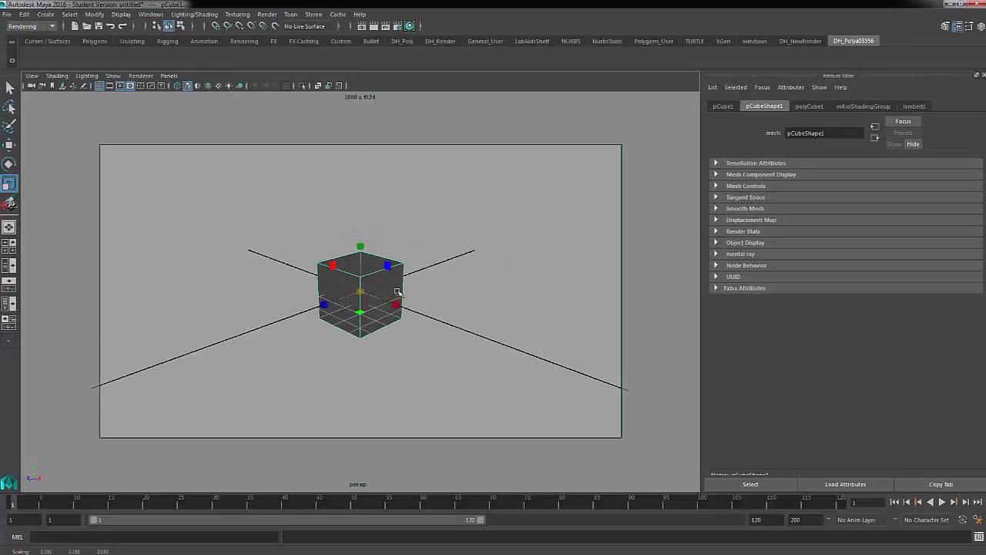
Place the cube's pivot on its nearest bottom corner and move the cube so that corner sits at the origin
key(d)
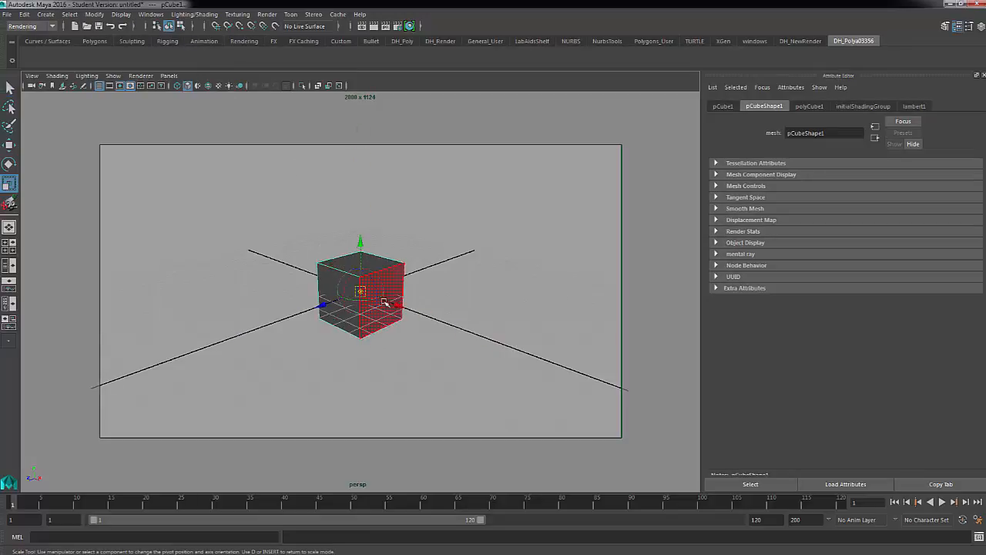
click(363, 339)
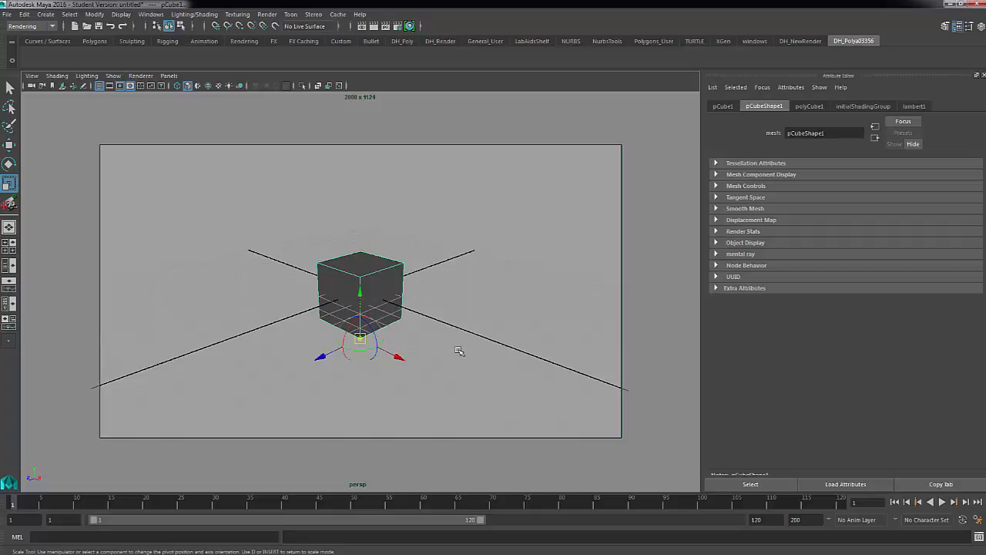
key(w)
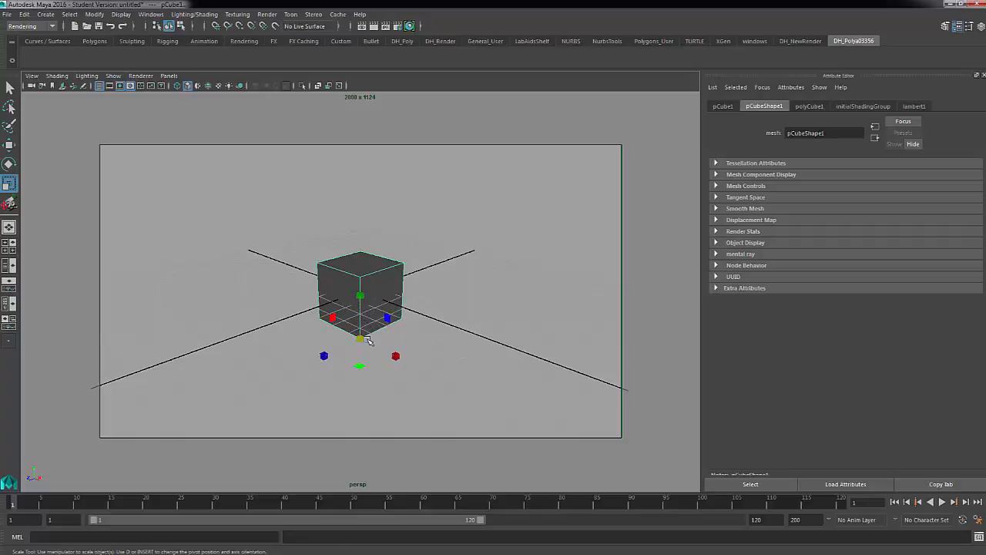
drag(363, 339, 369, 290)
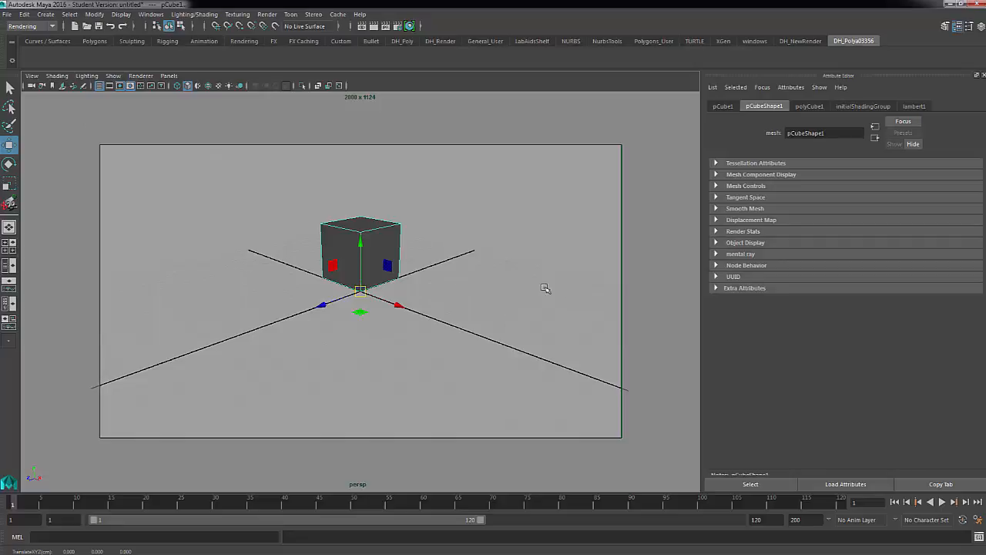
Select the perspective camera and create an image plane for it in its Environment attributes
click(31, 76)
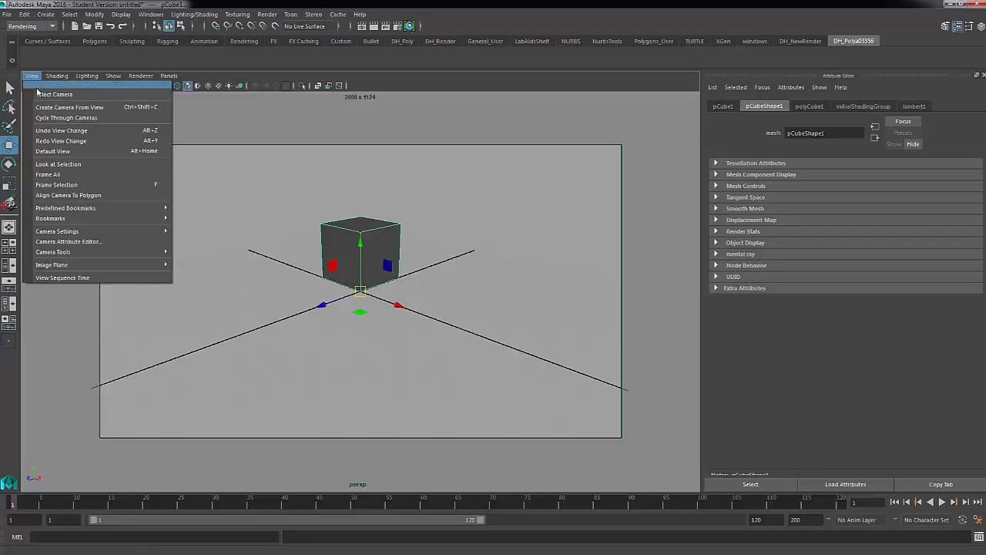
click(38, 95)
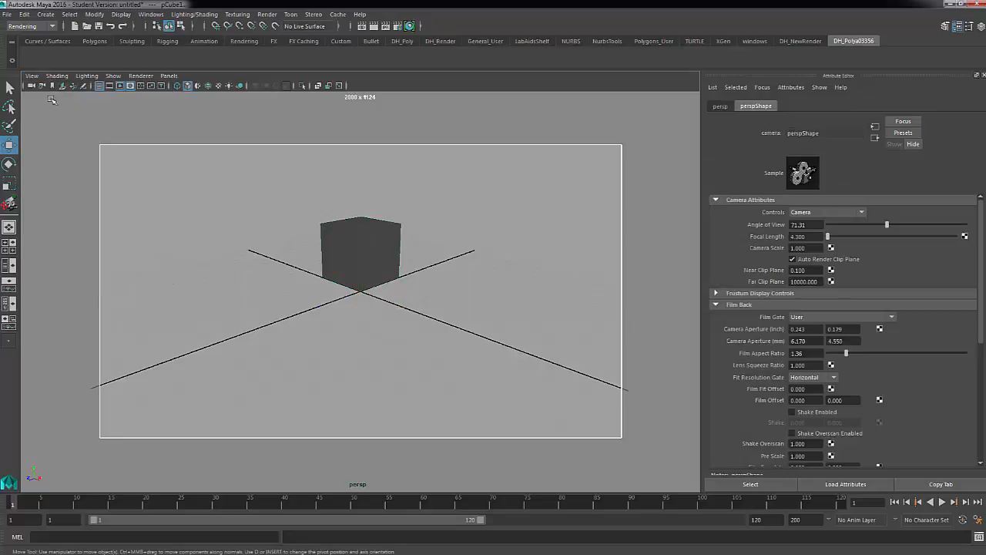
scroll(892, 381, down, 5)
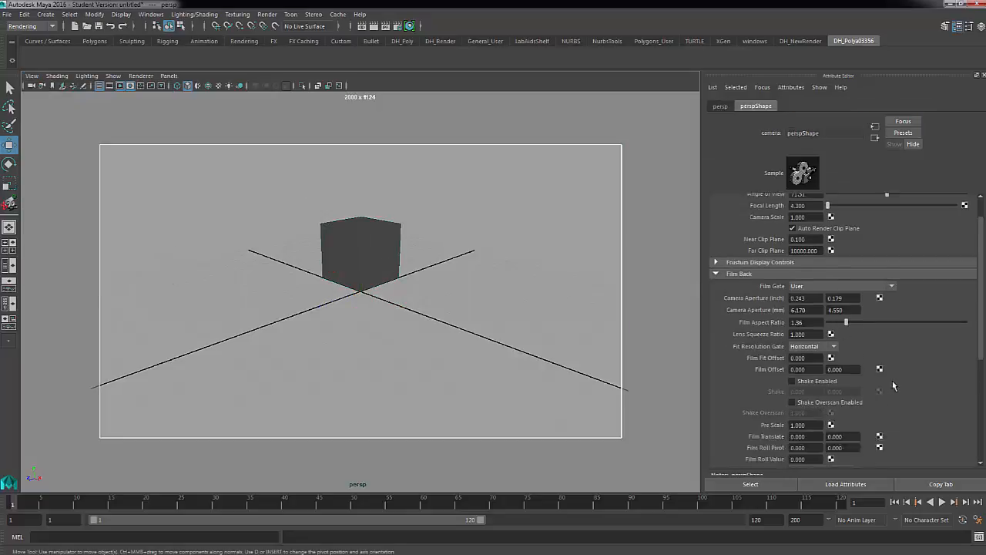
scroll(893, 381, down, 2)
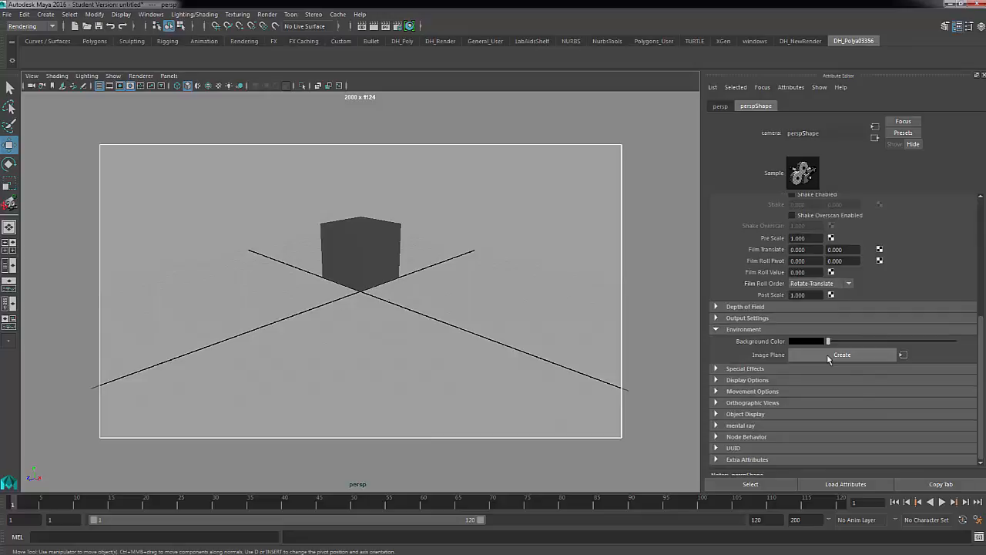
click(32, 76)
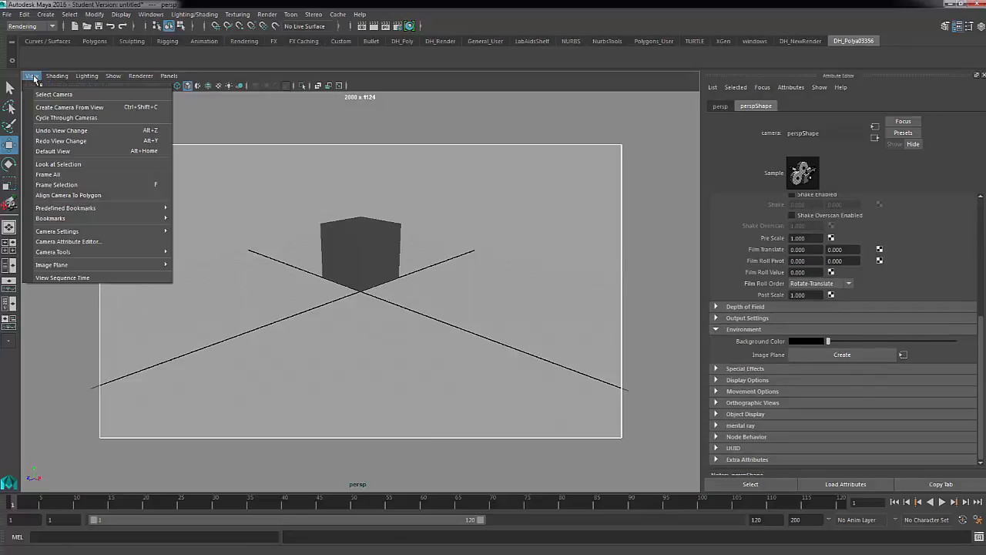
mouse_move(125, 266)
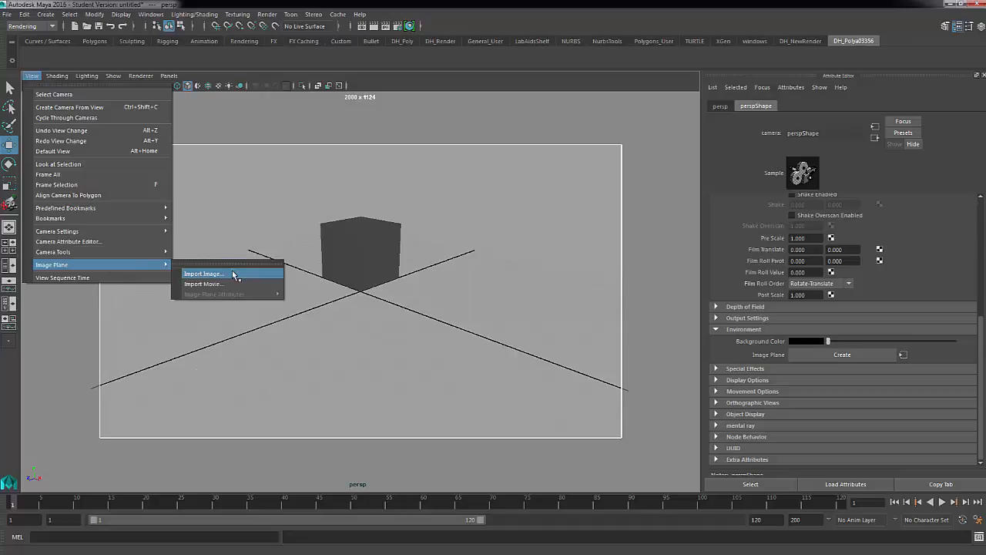
click(402, 302)
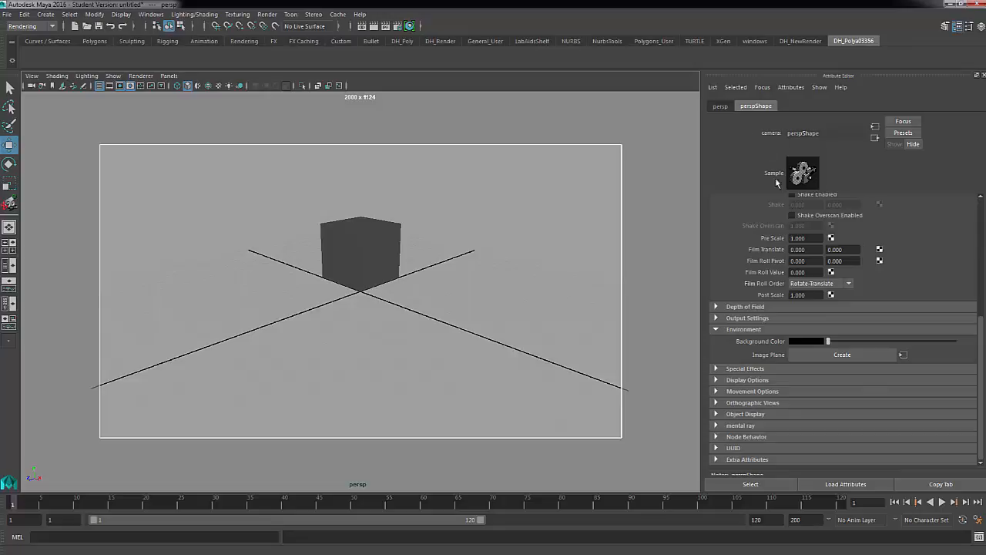
click(837, 355)
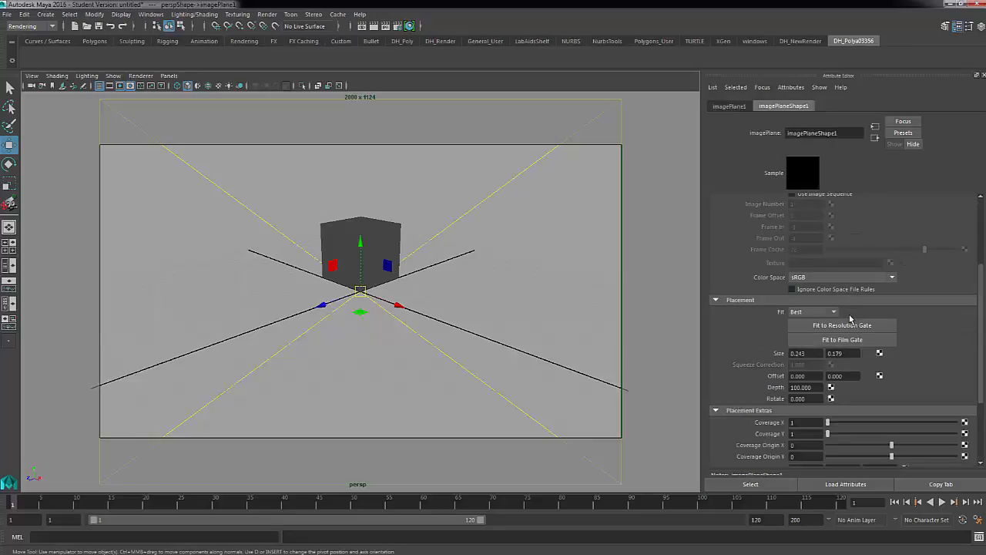
Load joy2.png from the sourceimages folder as the image plane's picture
scroll(817, 274, up, 3)
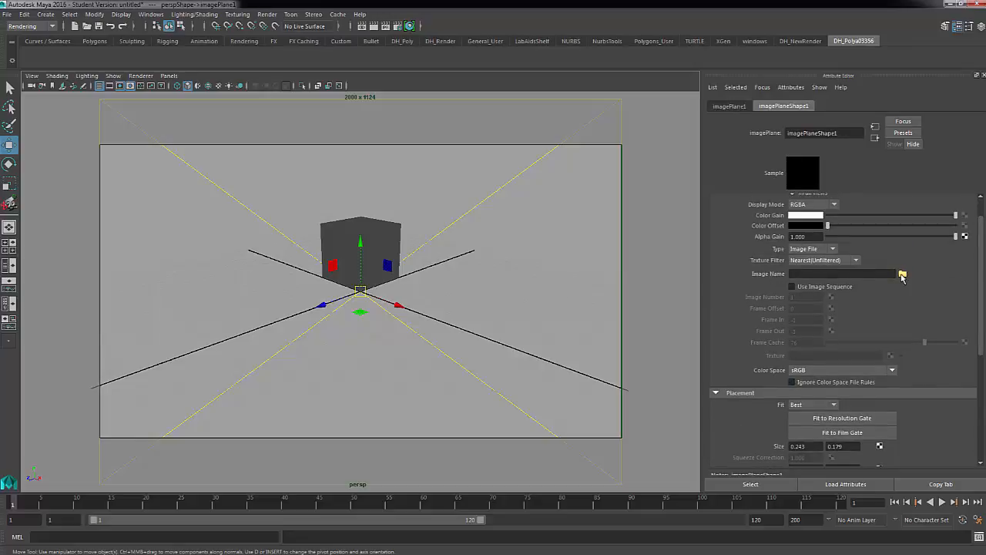
click(902, 274)
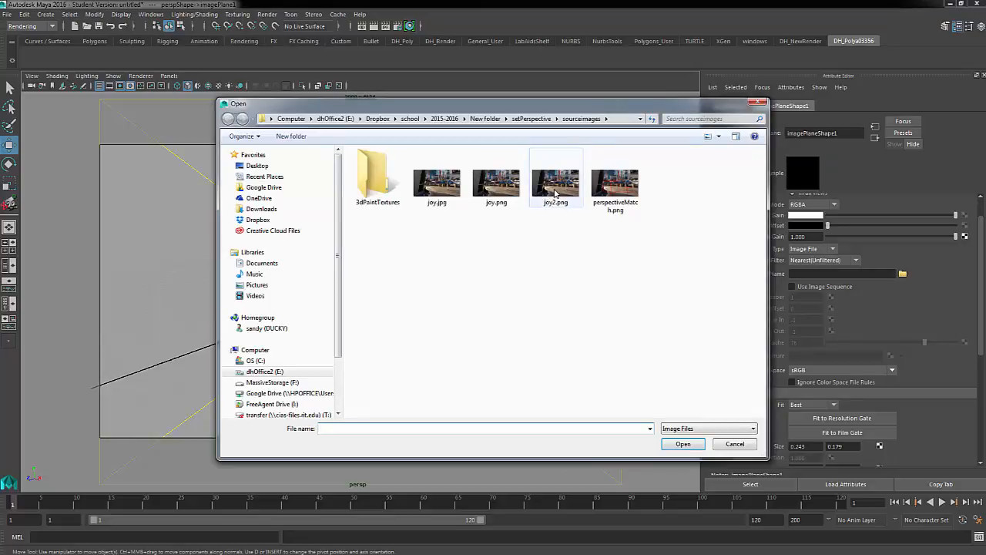
click(558, 187)
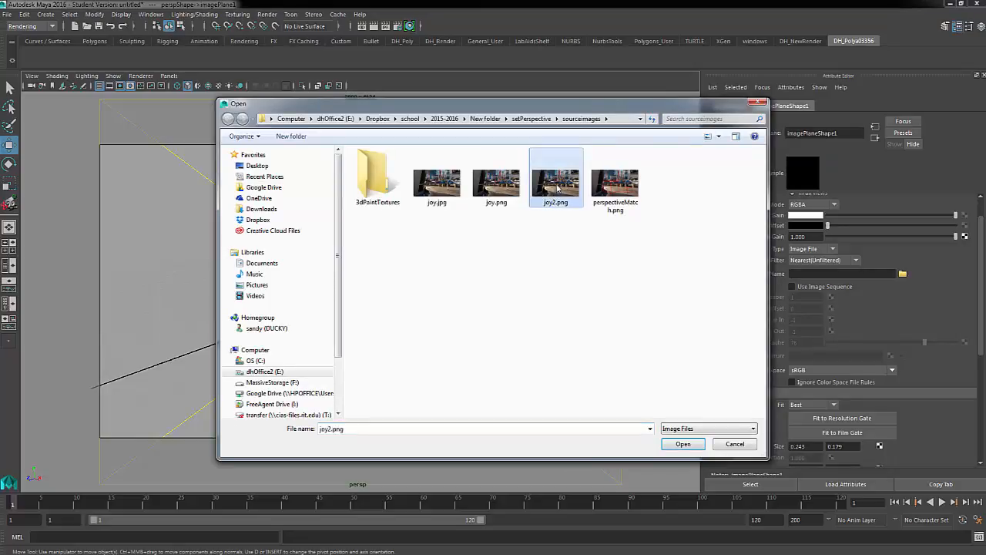
click(682, 444)
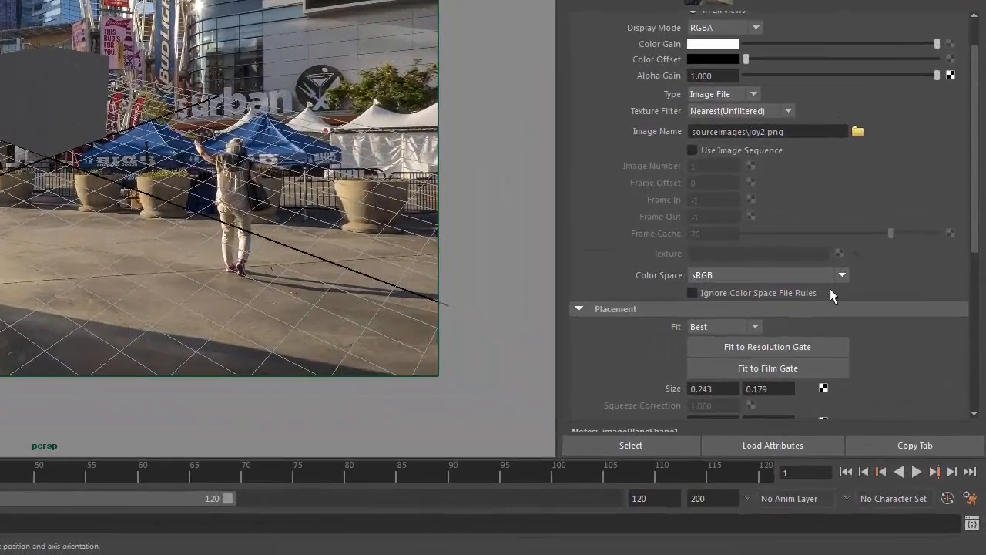
Set the image plane's fit to Fill and fit it to the resolution gate
scroll(883, 381, down, 3)
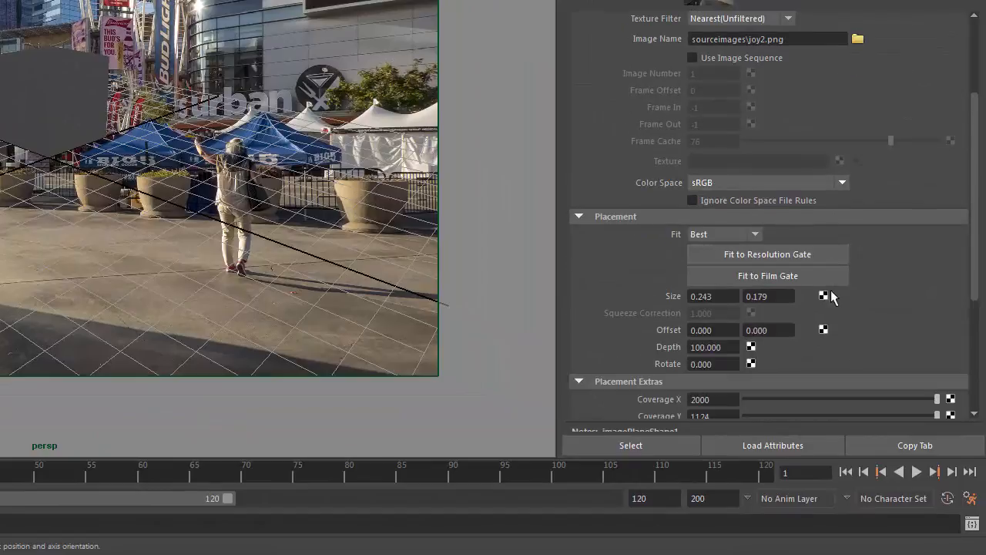
click(722, 234)
click(720, 248)
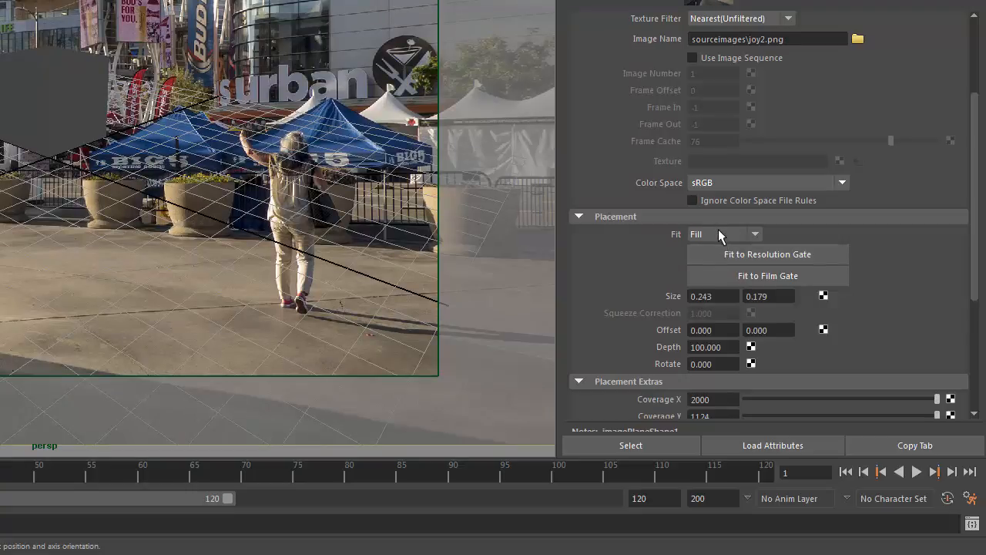
click(746, 250)
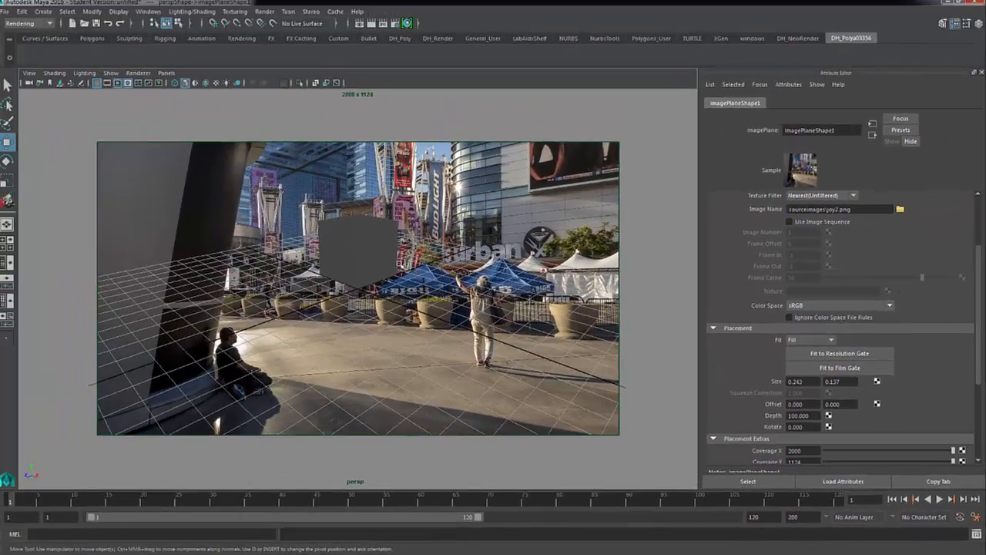
Select the cube and turn on Wireframe on Shaded for the perspective view
click(388, 260)
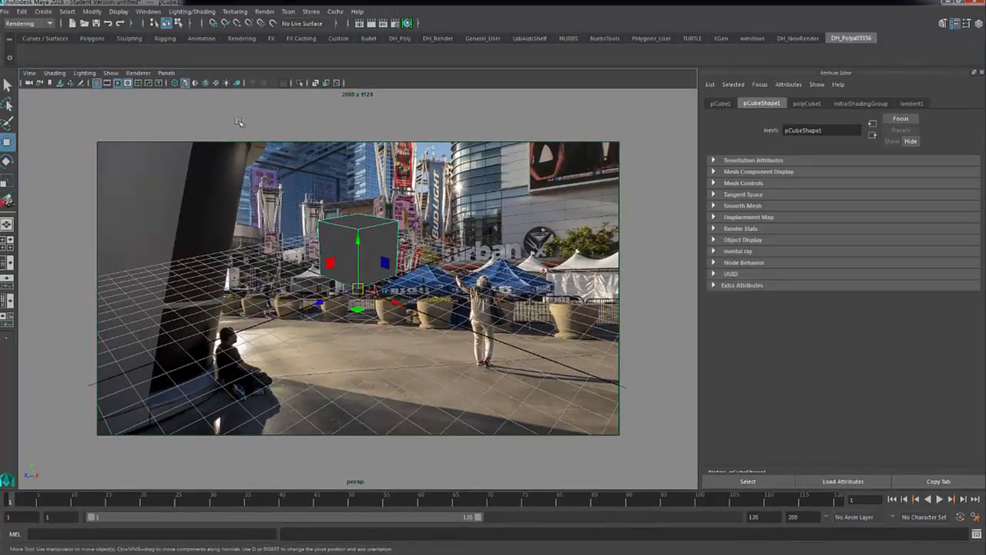
click(60, 73)
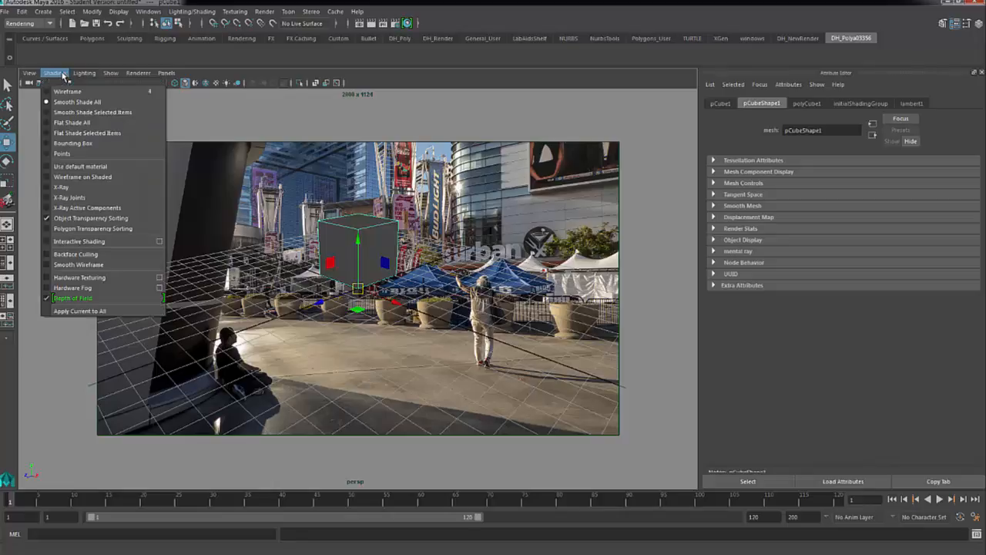
click(83, 178)
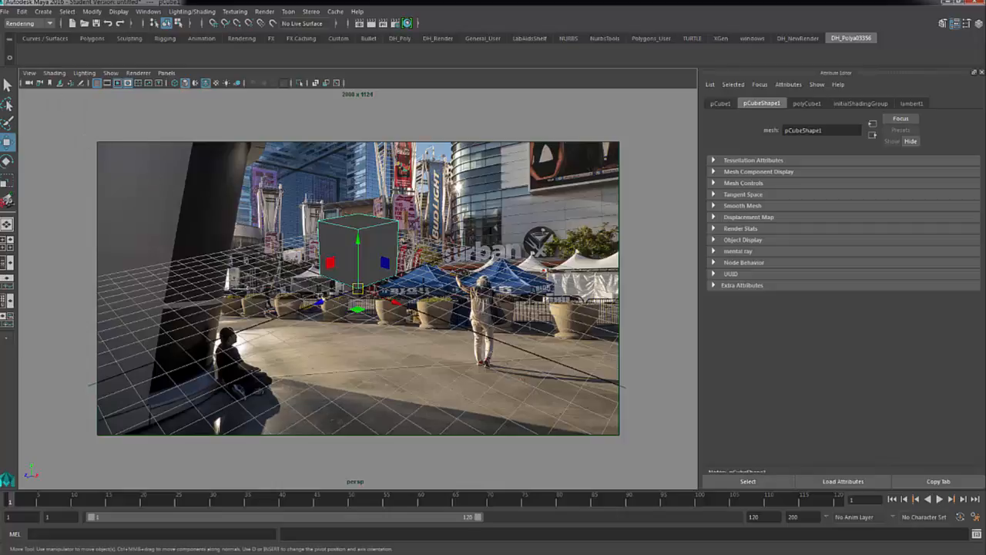
Tilt, pan and dolly the camera to lay the grid on the plaza, bringing the cube near the seated person by the column
alt+drag(329, 300, 371, 279)
alt+middle_drag(371, 279, 381, 379)
alt+drag(380, 379, 360, 375)
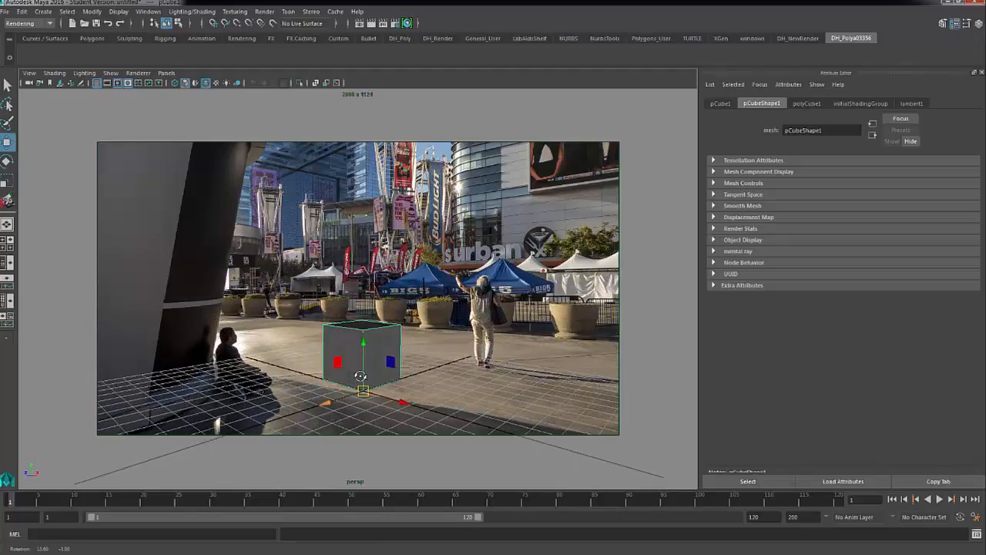
alt+right_drag(360, 375, 353, 377)
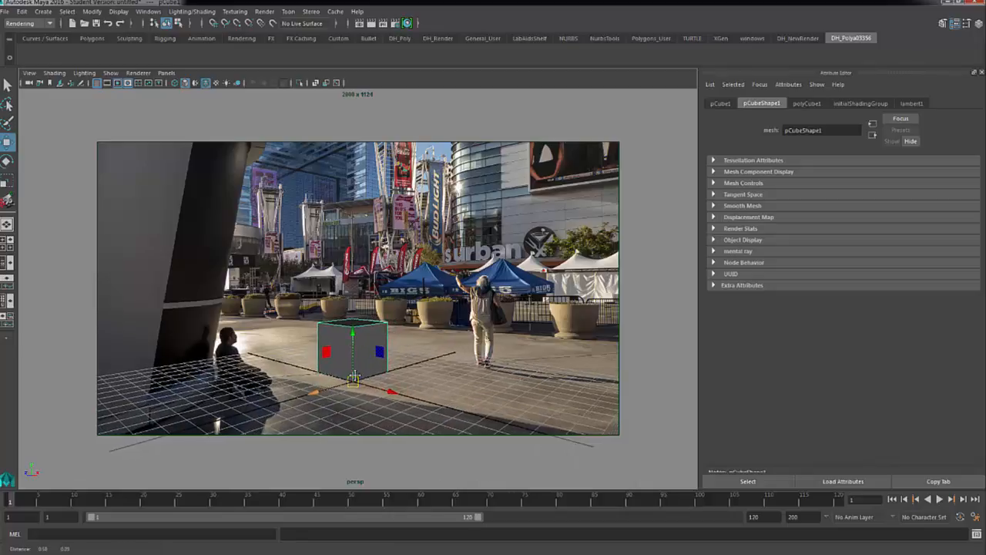
mouse_move(384, 373)
alt+mouse_down()
mouse_move(359, 393)
mouse_move(388, 378)
alt+mouse_up()
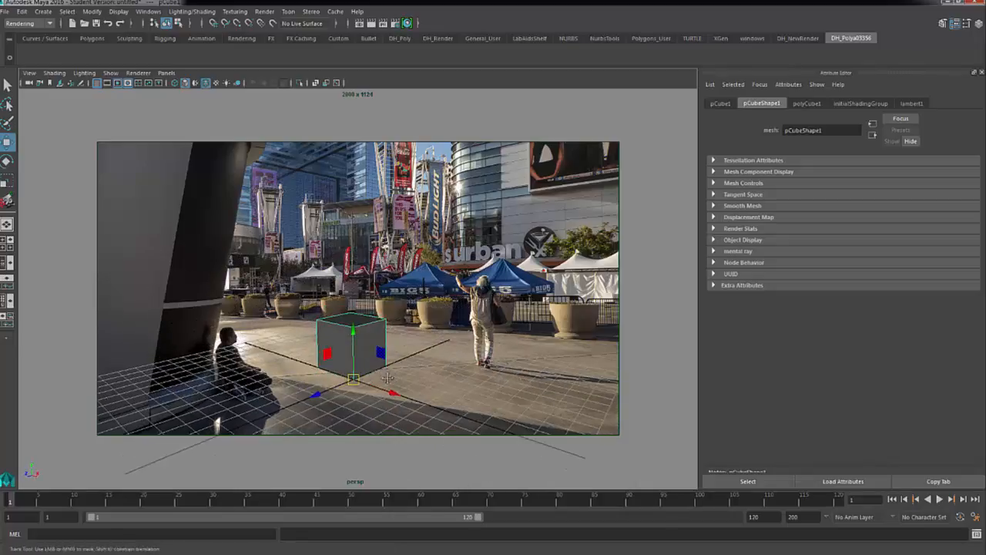
alt+middle_drag(388, 378, 258, 501)
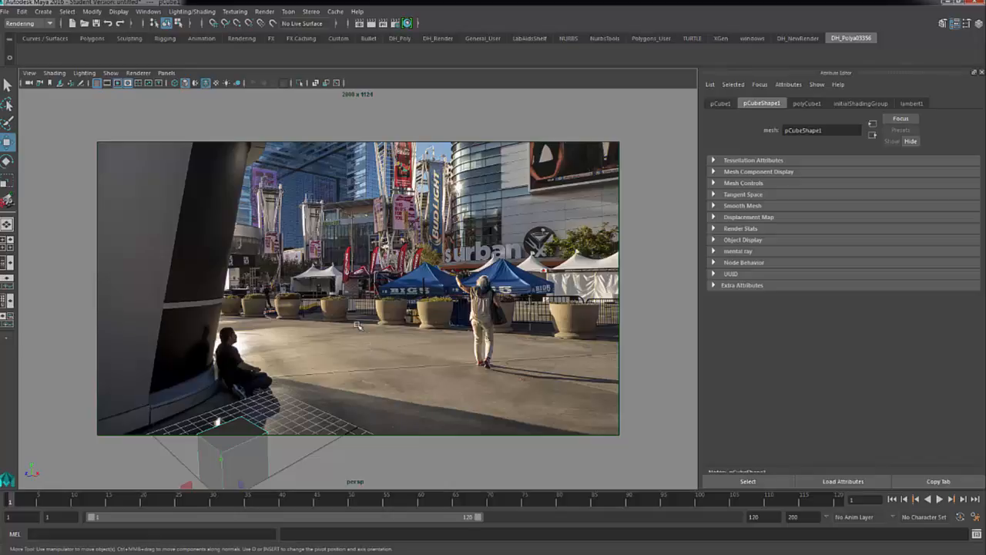
Adjust the camera's angle and position until the grid follows the pavement and the cube stands between the seated and standing people
alt+middle_drag(372, 338, 413, 294)
alt+drag(412, 295, 438, 307)
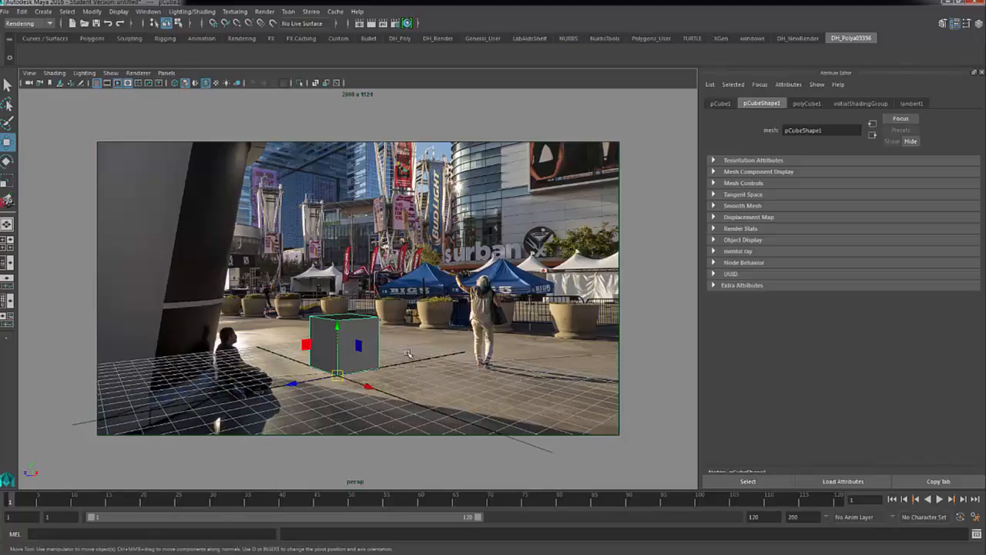
alt+drag(408, 353, 453, 366)
alt+middle_drag(456, 366, 480, 390)
mouse_move(480, 390)
alt+mouse_down()
mouse_move(472, 388)
mouse_move(481, 384)
alt+mouse_up()
alt+middle_drag(481, 383, 480, 385)
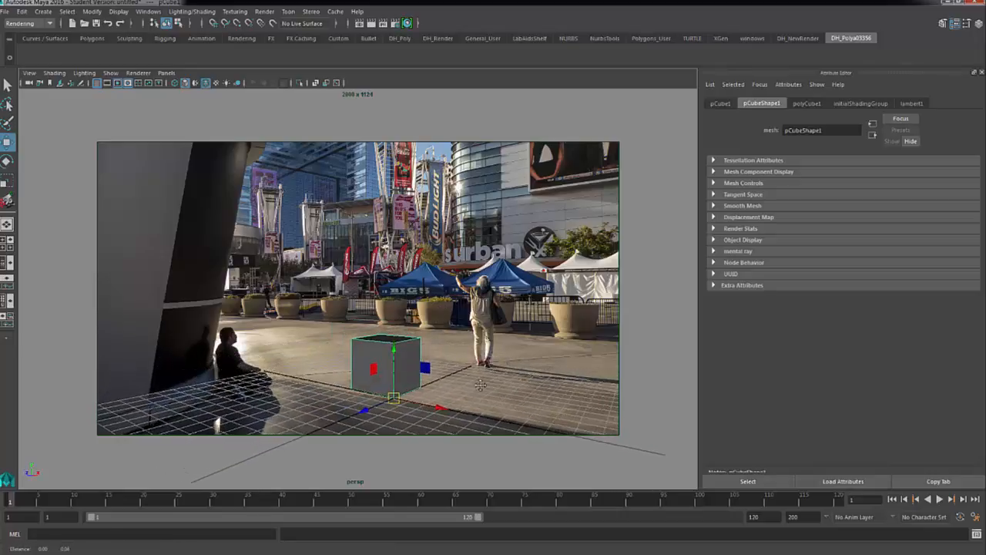
alt+drag(480, 386, 476, 381)
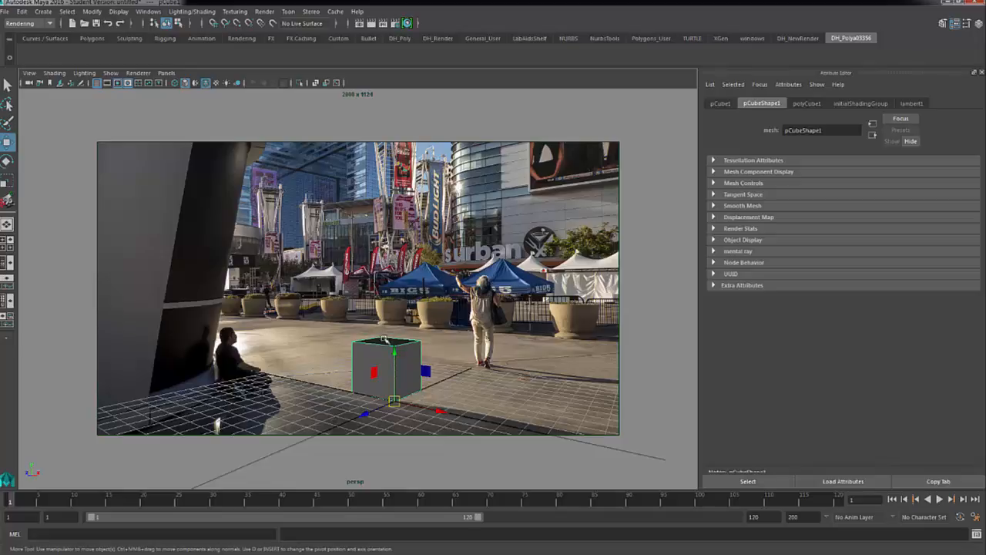
Raise the cube about 1.5 units above the grid and snap it back down to the ground plane
drag(391, 351, 397, 327)
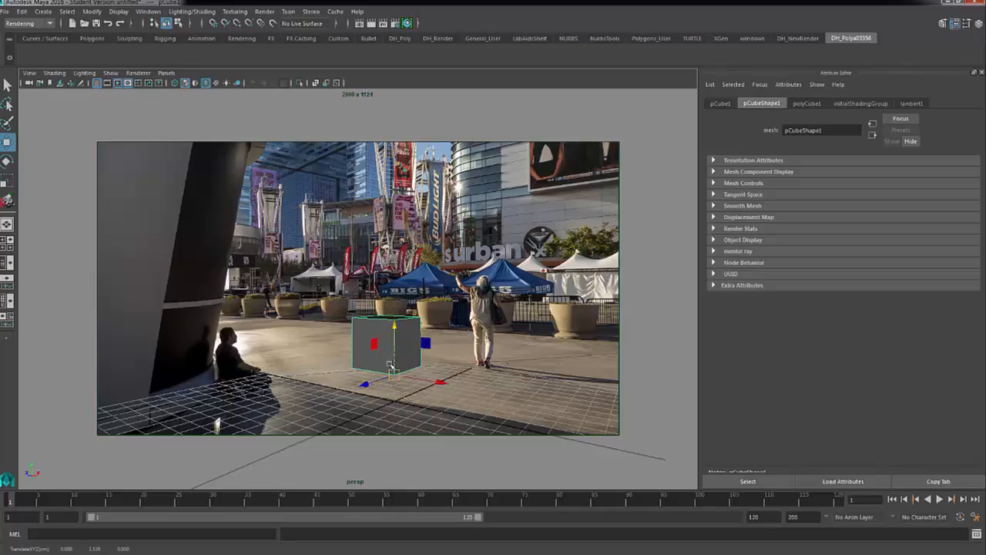
key(x)
drag(395, 353, 396, 400)
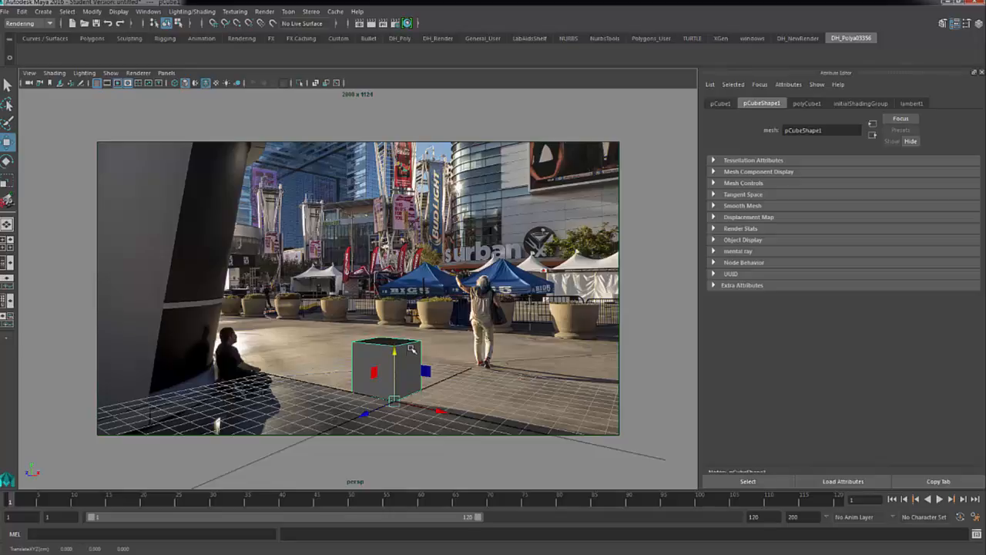
Flatten the cube vertically into a low box and move it up beside the billboard on the photo's building
key(r)
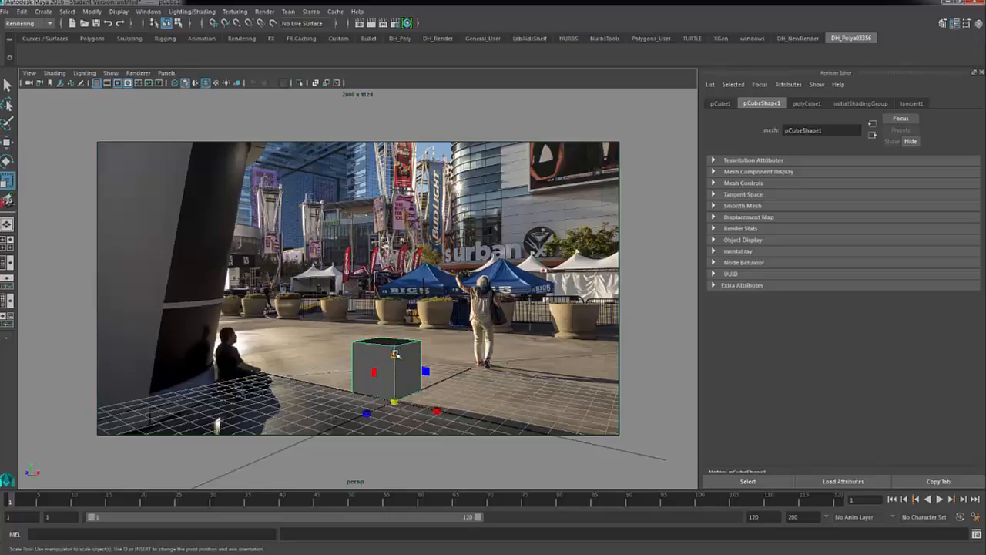
drag(394, 352, 399, 393)
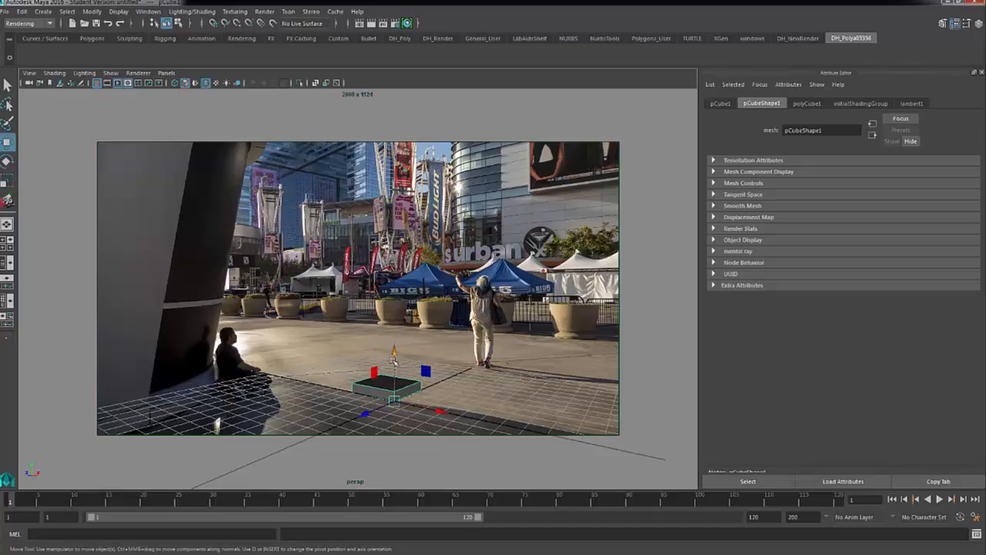
key(w)
drag(395, 368, 394, 199)
middle_drag(480, 187, 678, 167)
drag(593, 154, 618, 182)
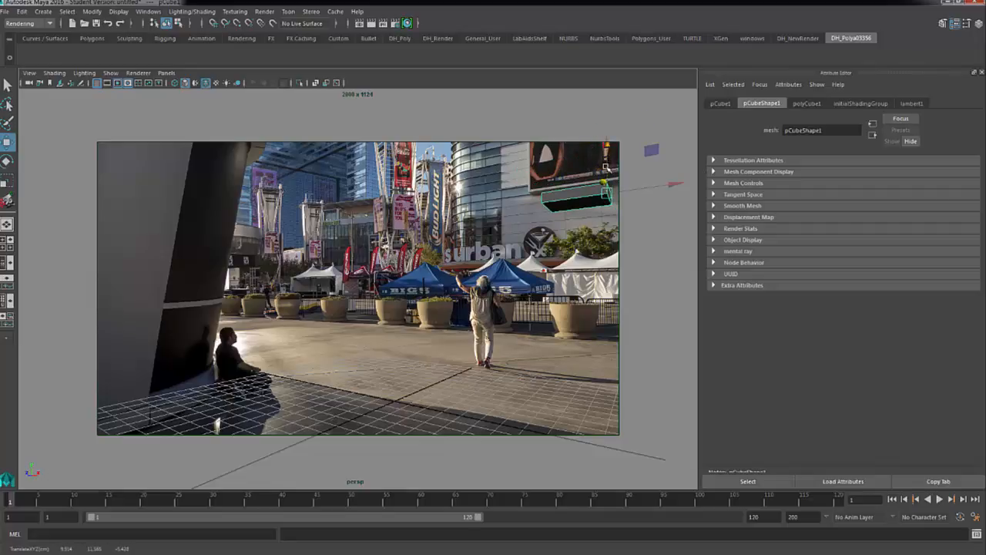
Stretch the box's height so its vertical edges cover the billboard area of the building
key(r)
drag(608, 148, 611, 0)
drag(608, 127, 608, 122)
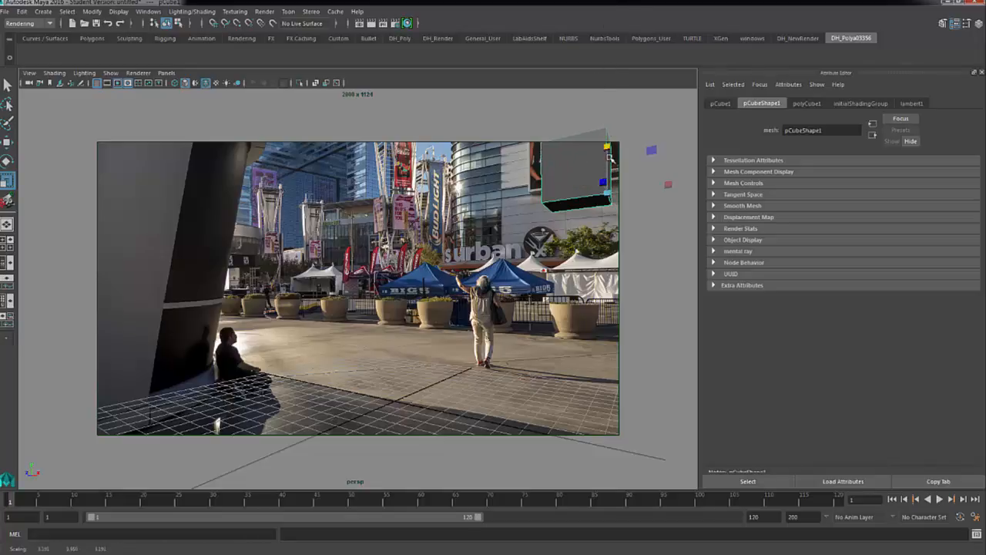
Widen and thin the box, then raise and shift it until its lower edge follows the bottom of the building's billboard
drag(673, 186, 683, 183)
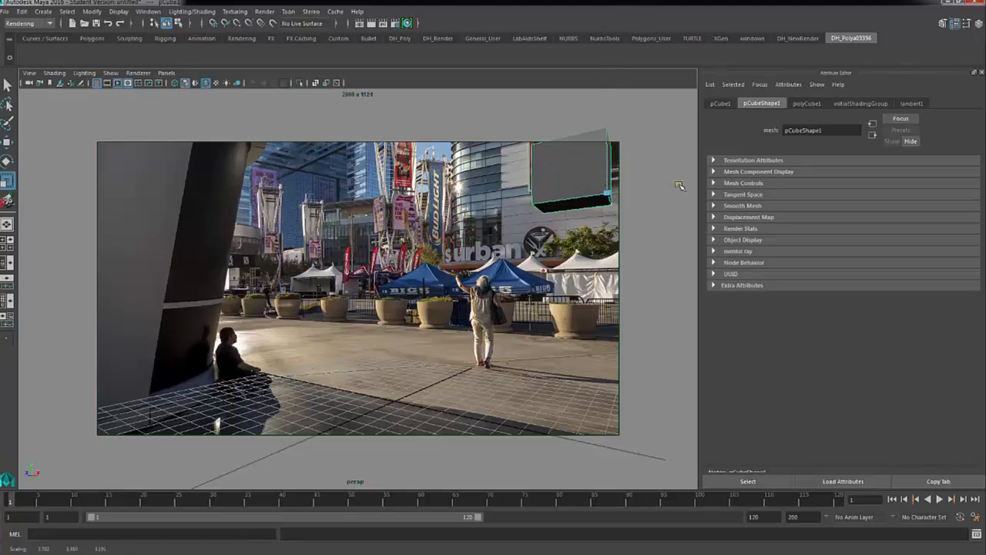
key(w)
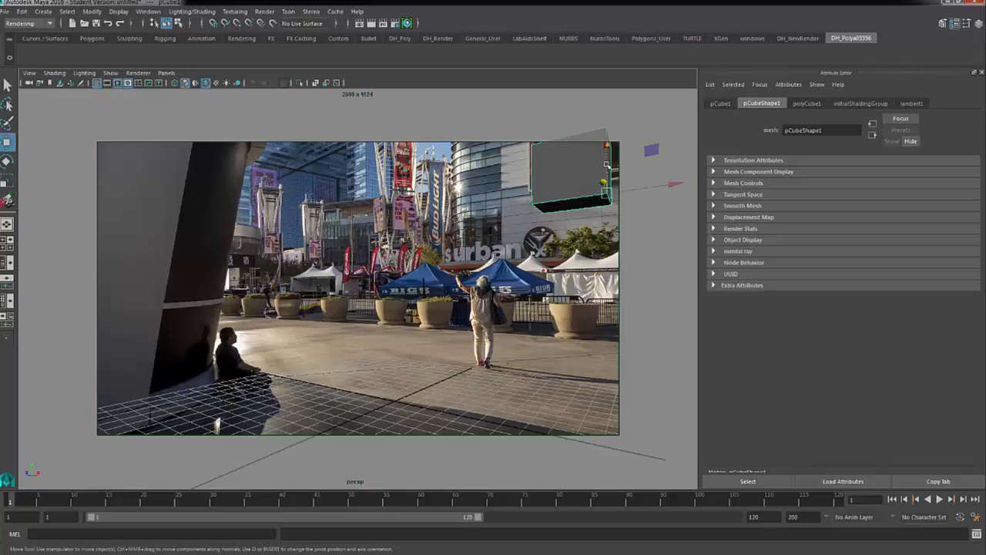
drag(607, 153, 606, 174)
key(r)
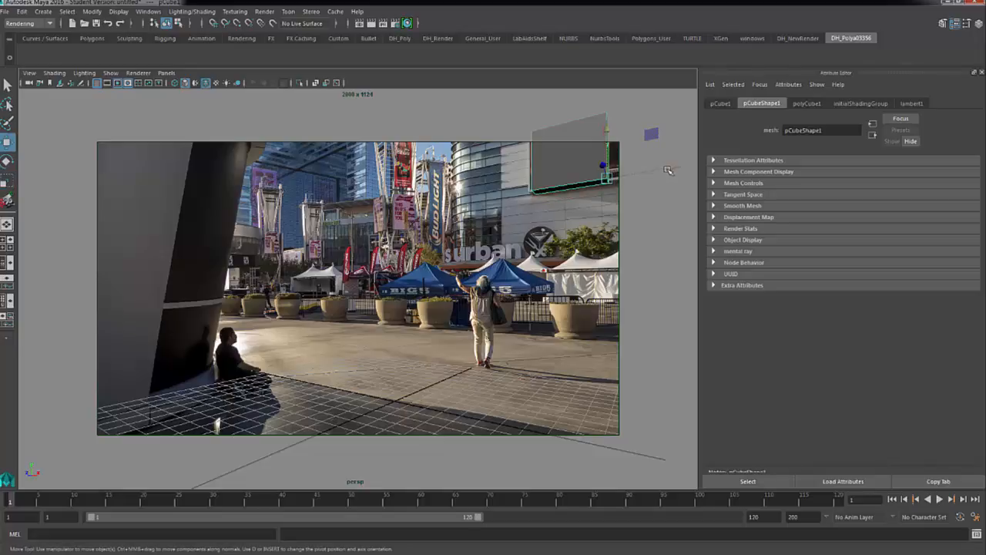
key(w)
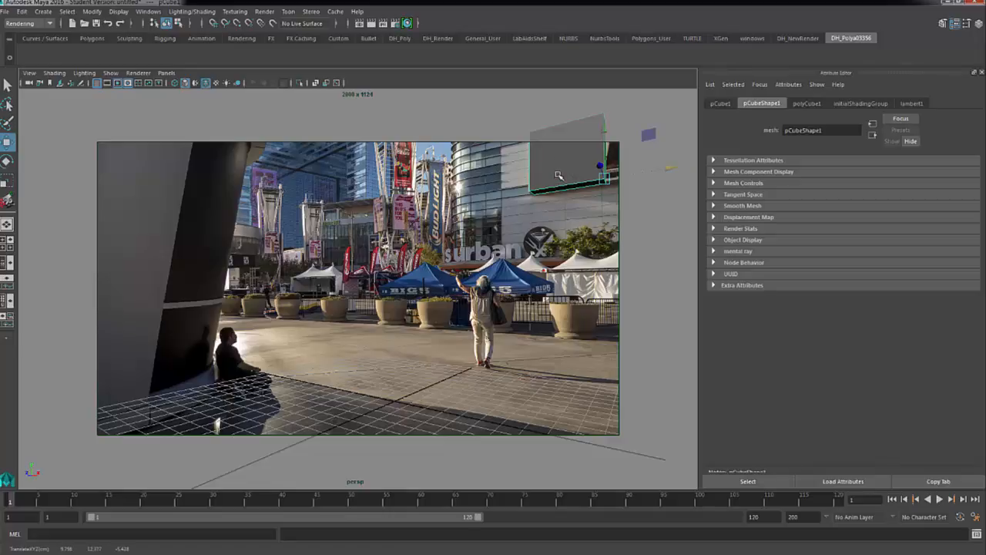
Fine-tune the camera's angle, distance and height so the box's edges line up with the billboard's perspective
alt+drag(554, 182, 553, 182)
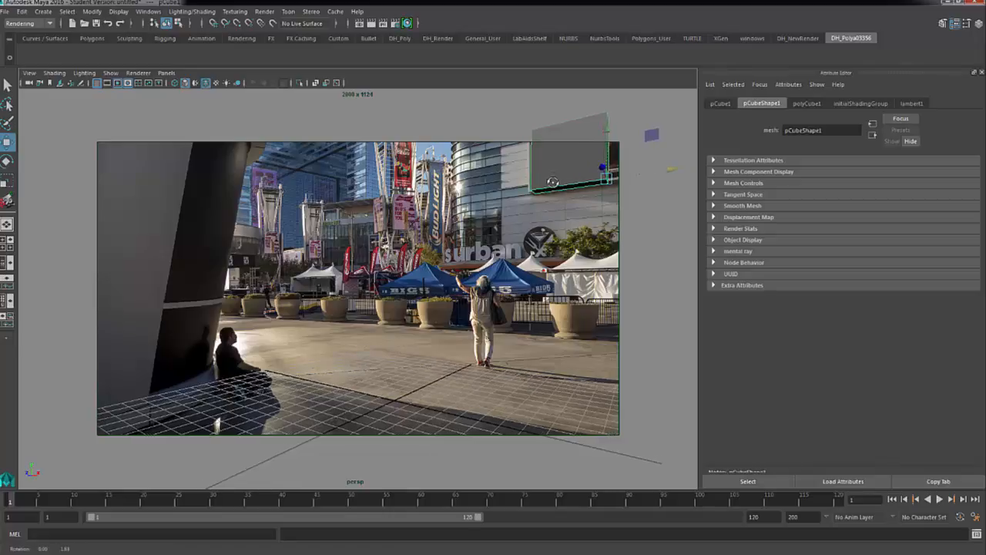
alt+right_drag(552, 181, 568, 197)
alt+middle_drag(569, 198, 571, 198)
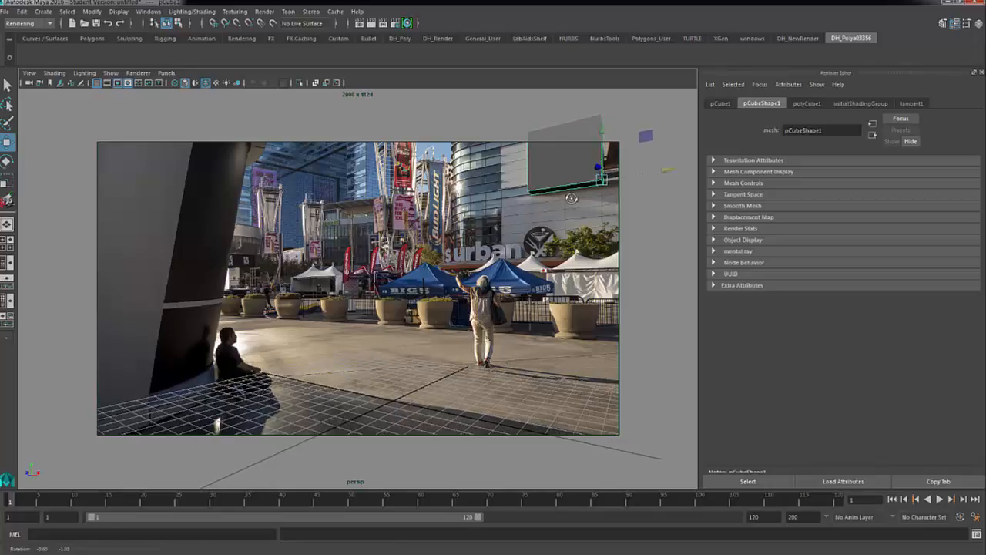
alt+right_drag(572, 198, 570, 195)
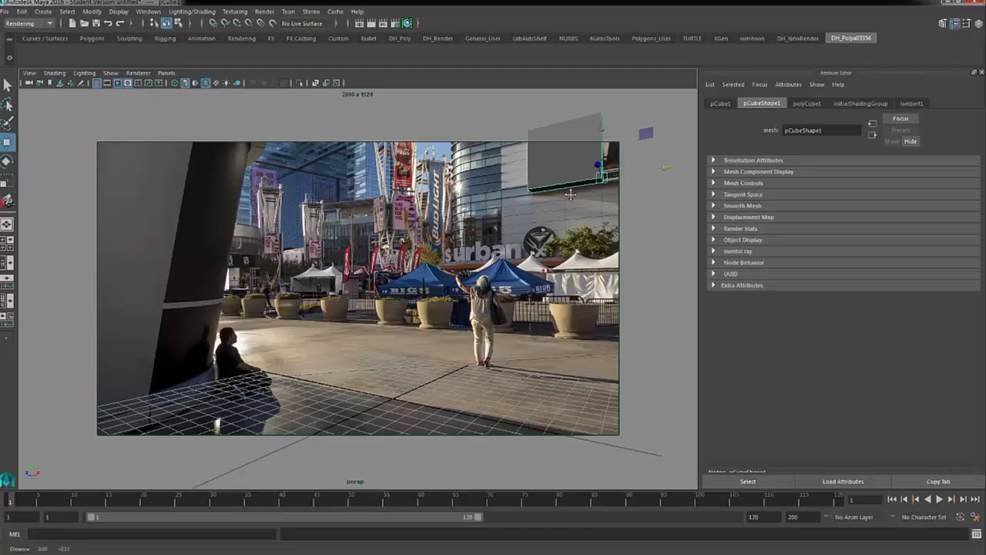
Move the box from the billboard down to the pavement between the seated and standing people, snapping it to the grid
drag(604, 131, 455, 379)
key(x)
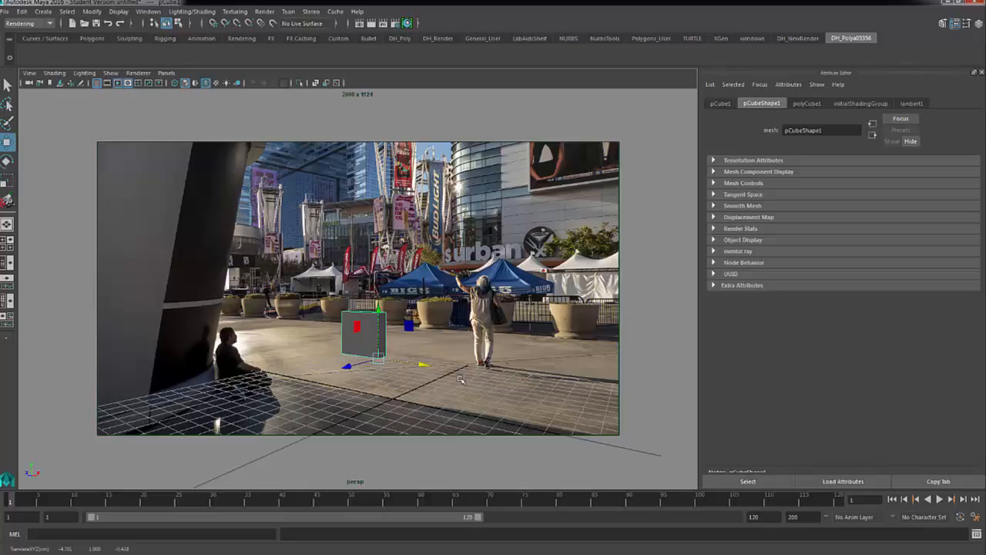
Roll the perspective camera very slightly with the Roll Tool
click(30, 74)
mouse_move(83, 250)
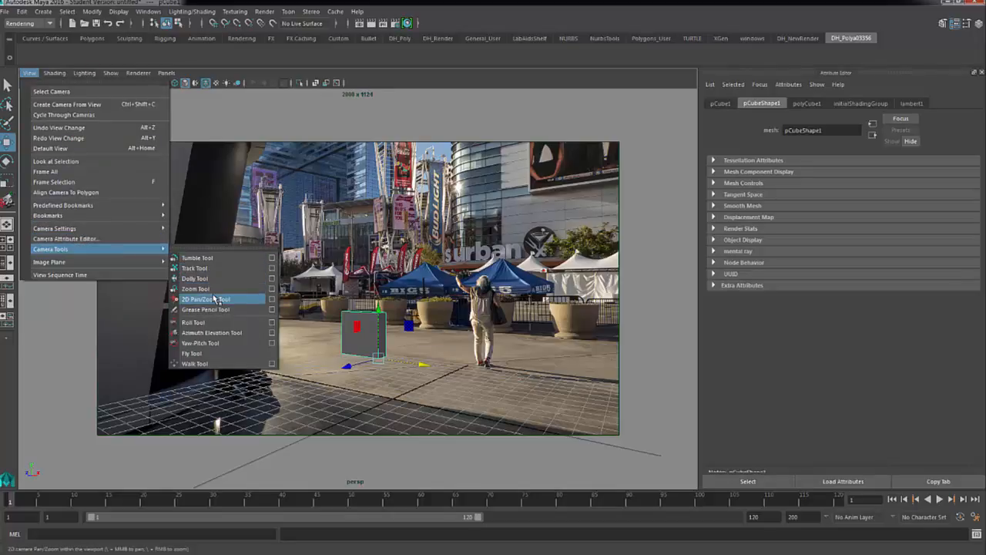
click(214, 328)
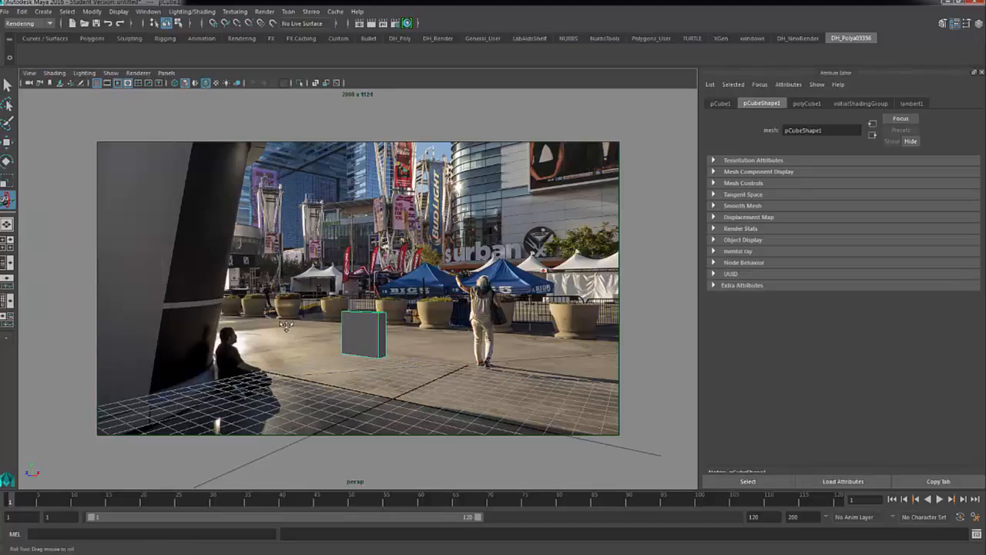
mouse_move(292, 329)
mouse_down()
mouse_move(310, 331)
mouse_move(291, 332)
mouse_up()
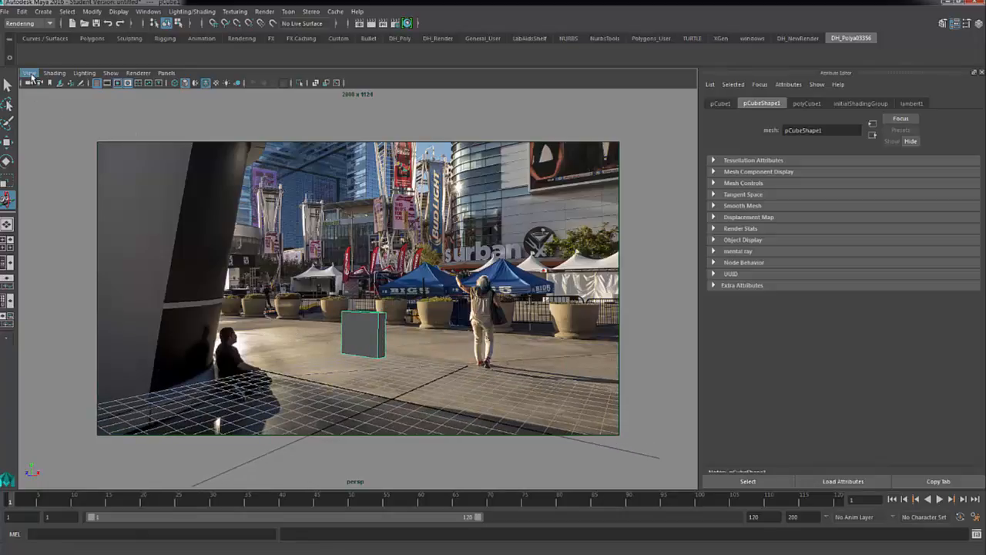
Orbit the perspective camera slightly with the Azimuth Elevation Tool, turning the grid and box against the photo
click(29, 72)
mouse_move(70, 251)
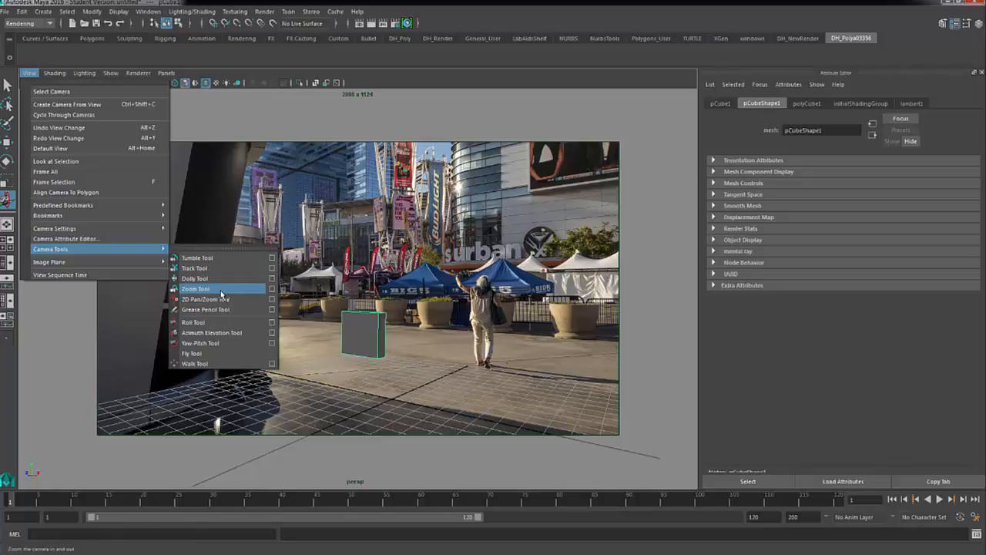
click(231, 333)
mouse_move(257, 336)
mouse_down()
mouse_move(246, 318)
mouse_move(244, 330)
mouse_up()
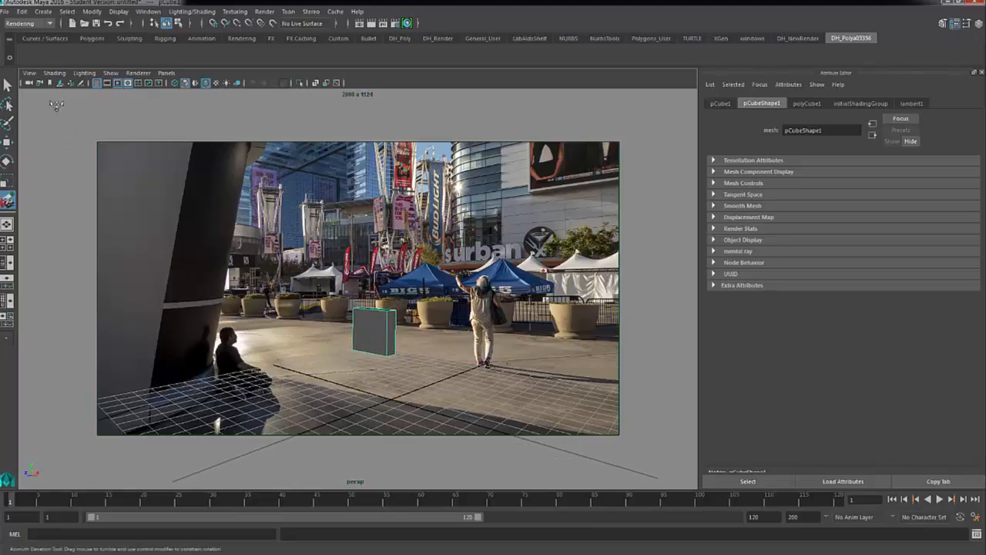
Turn the perspective camera slightly in place with the Yaw-Pitch Tool, shifting the grid and box across the photo
click(29, 73)
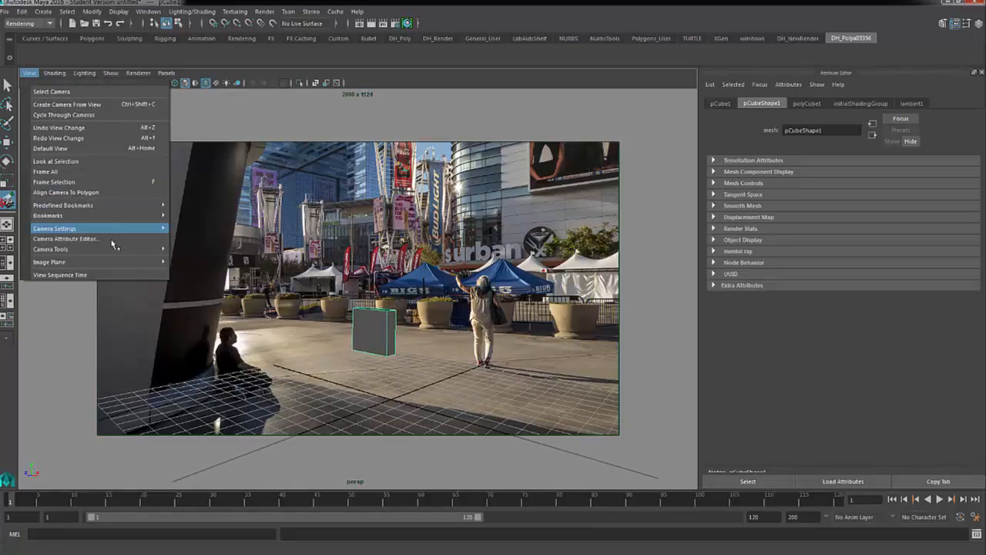
mouse_move(127, 252)
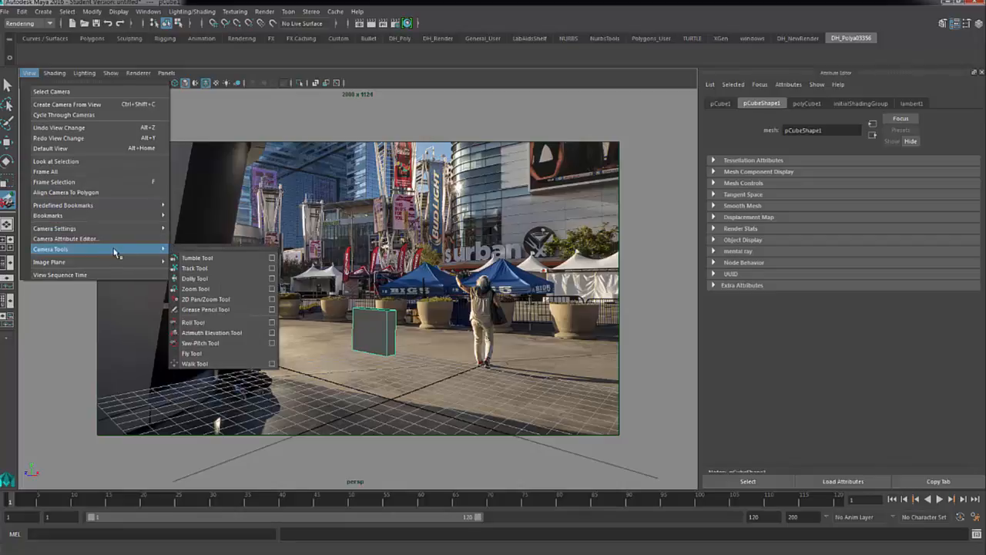
click(227, 351)
mouse_move(316, 361)
mouse_down()
mouse_move(343, 363)
mouse_move(313, 361)
mouse_move(322, 361)
mouse_up()
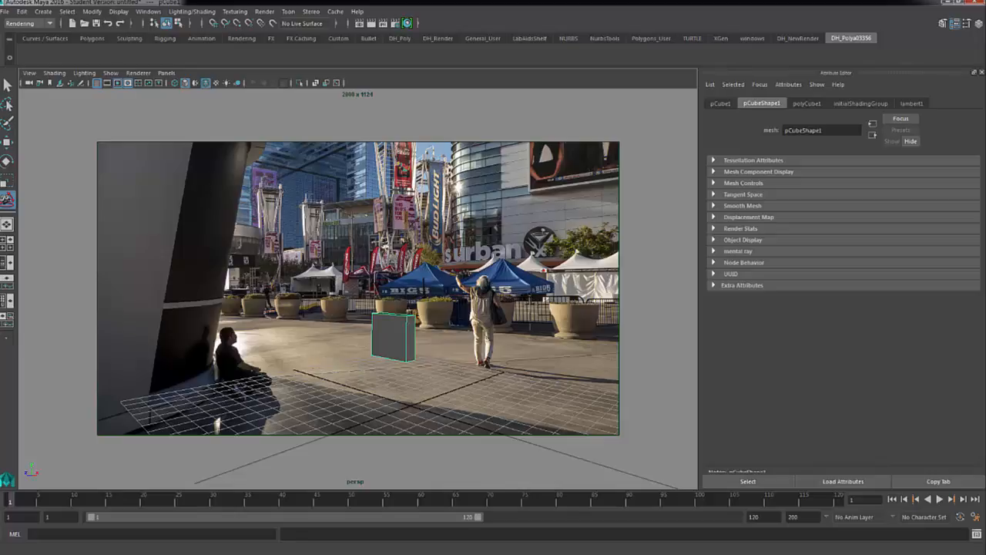
Review the photo's camera model, focal length, image size and sensor size in the WordPad notes, and return to the Maya scene
drag(0, 188, 332, 167)
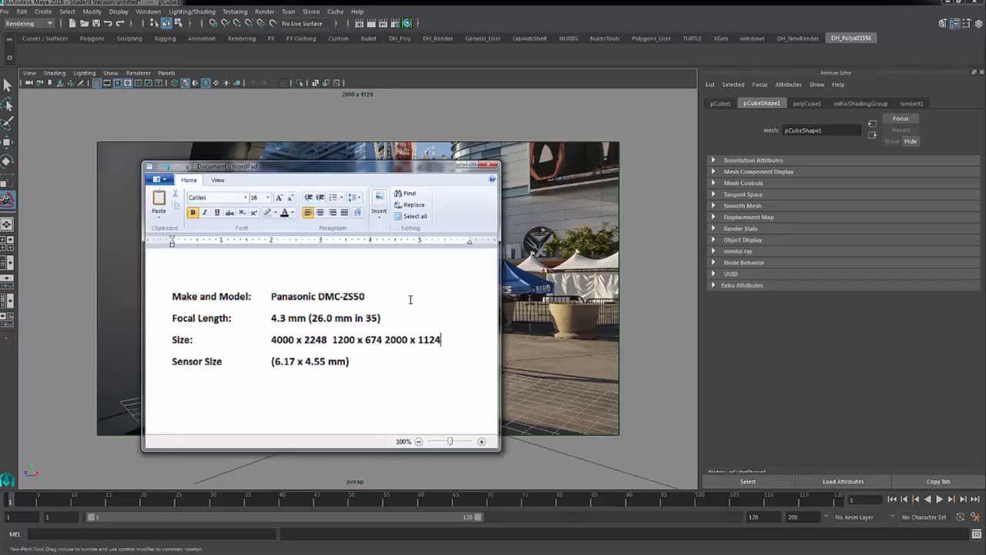
drag(308, 167, 0, 169)
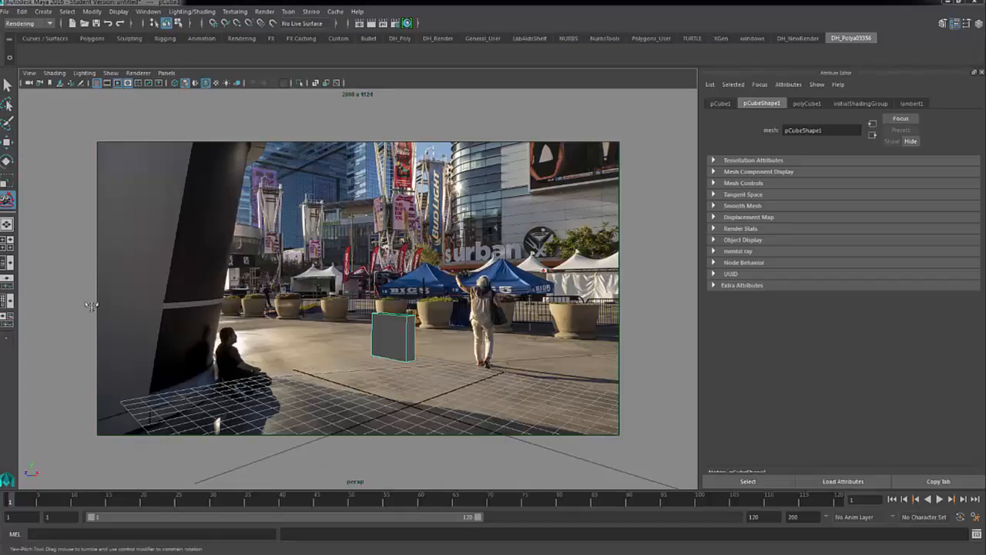